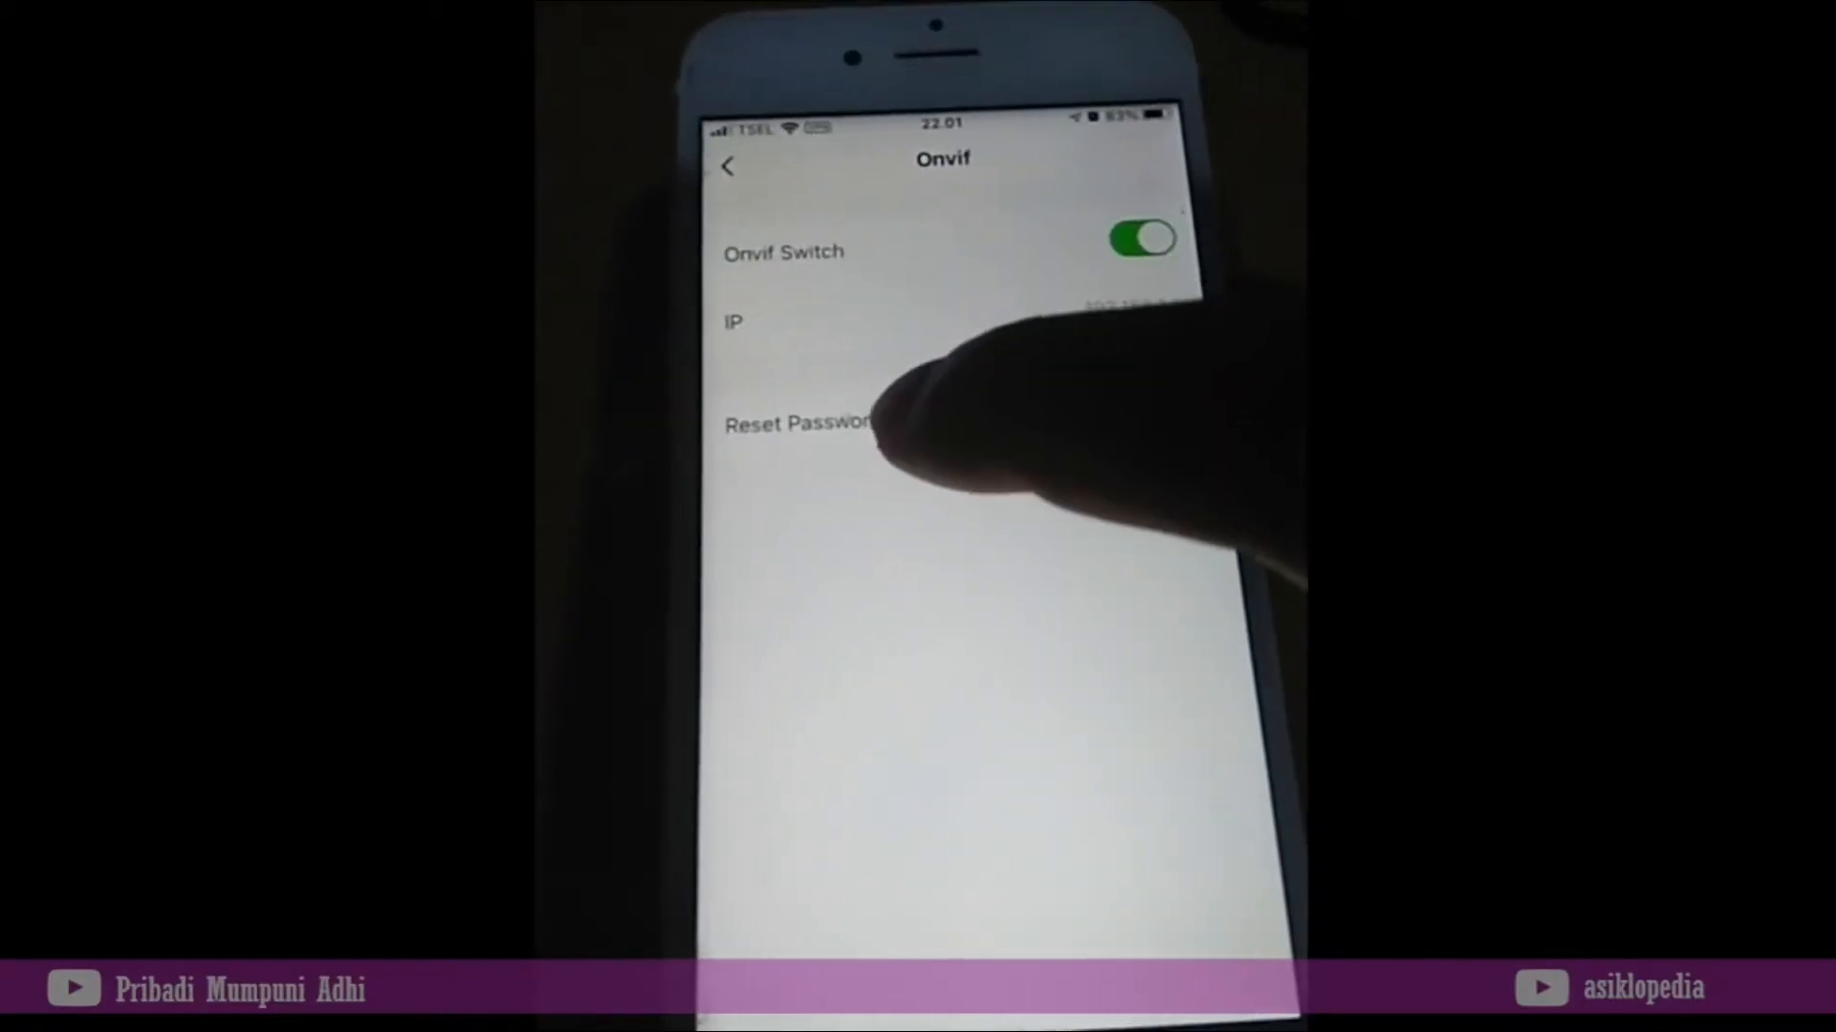
{"action": "left_click", "coordinate": [884, 423]}
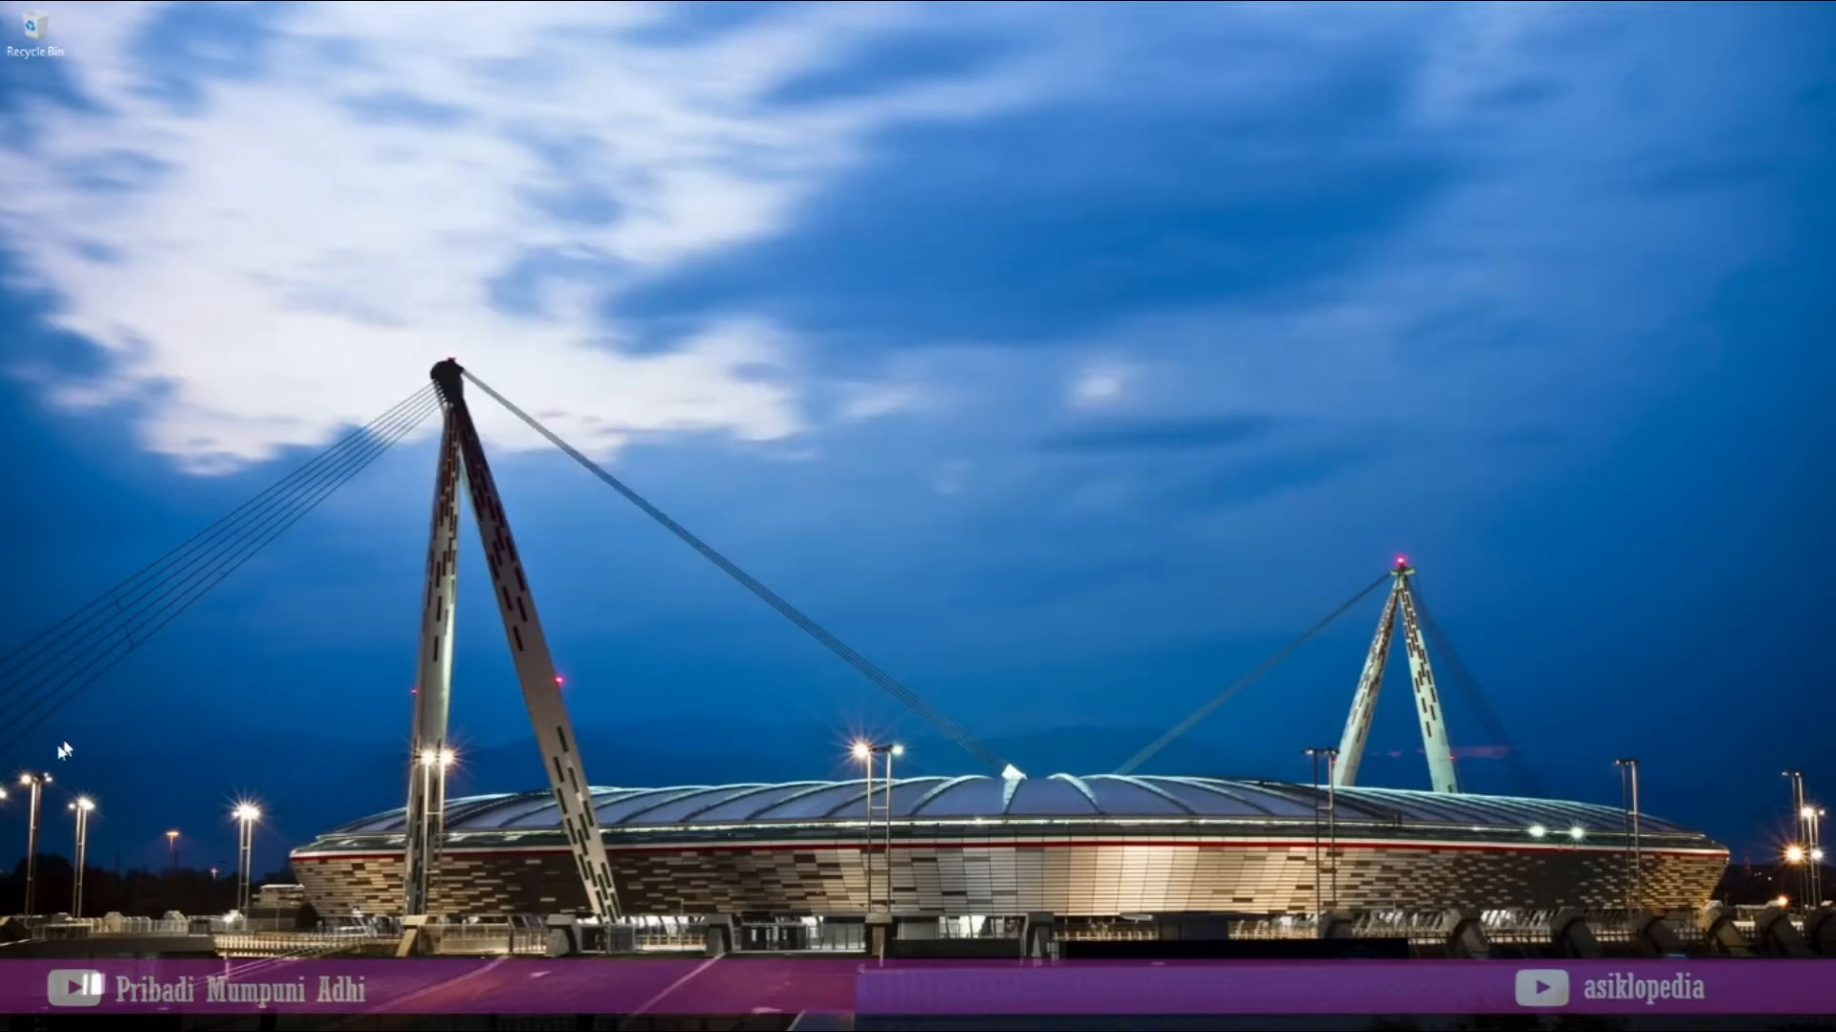
Open ONVIF Device Manager and log in as admin with the camera's account password.
{"action": "left_click", "coordinate": [13, 1024]}
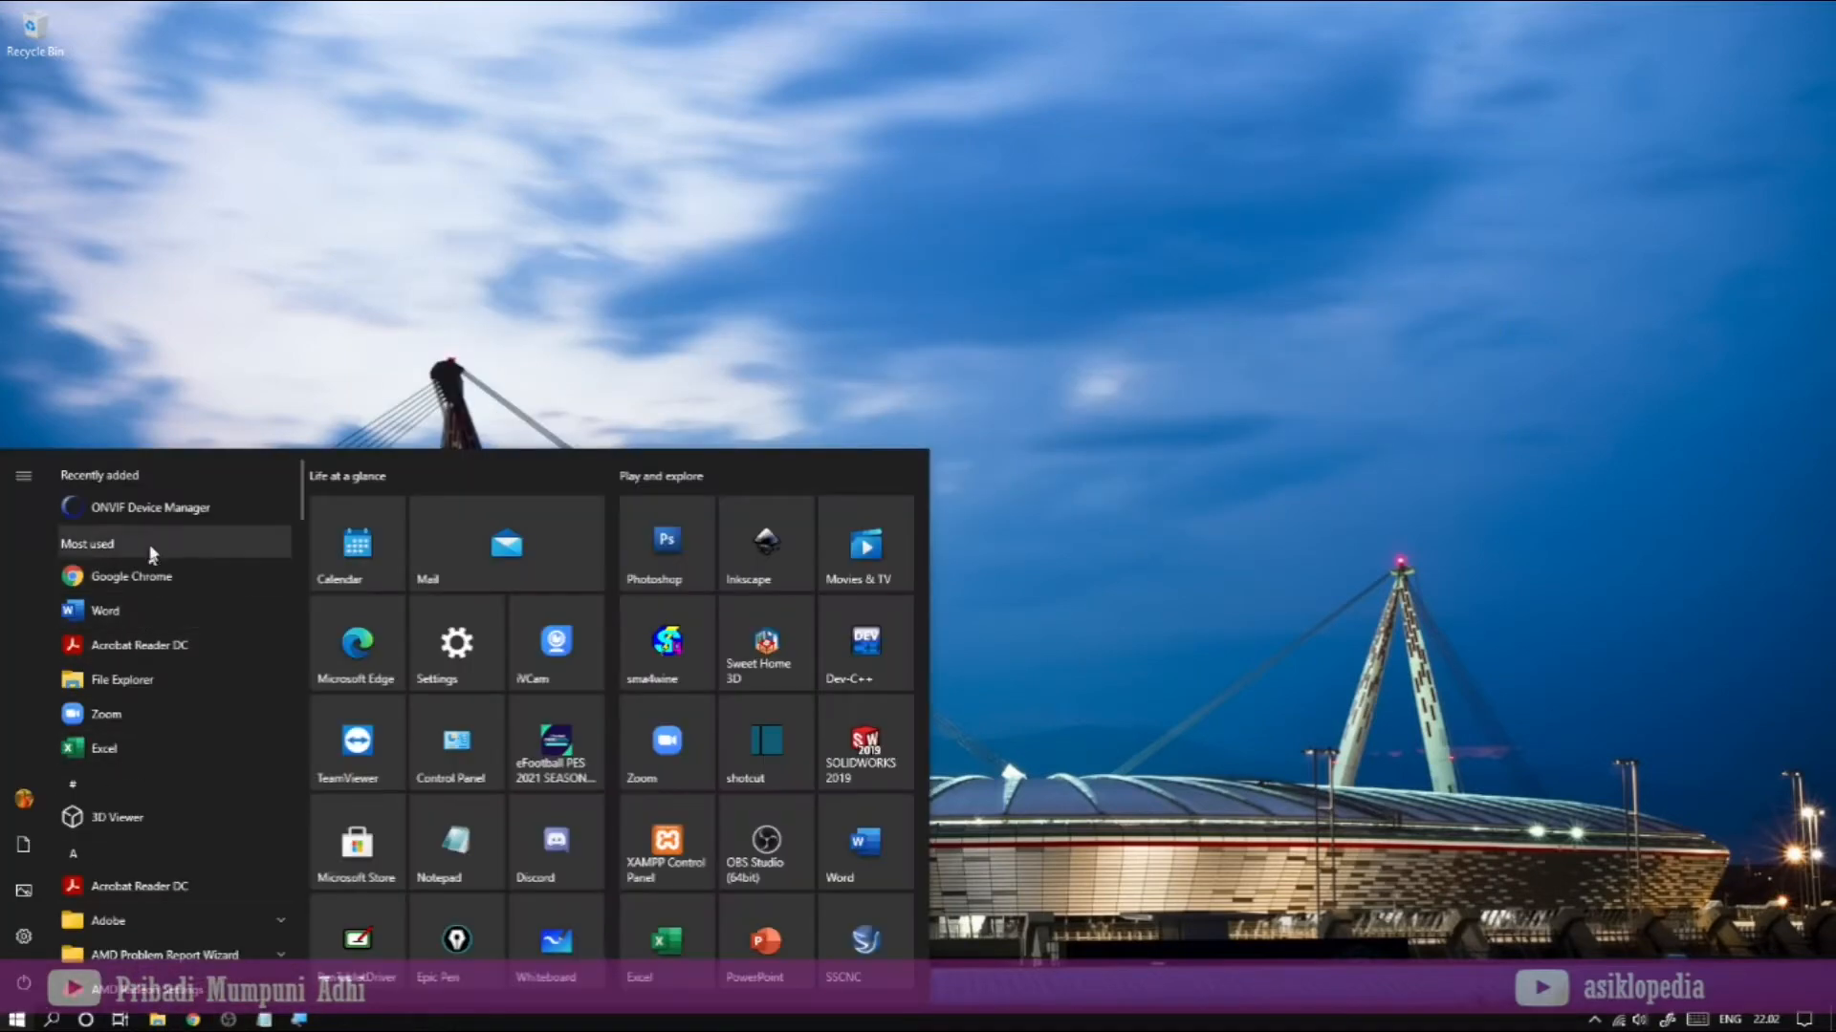
{"action": "left_click", "coordinate": [160, 512]}
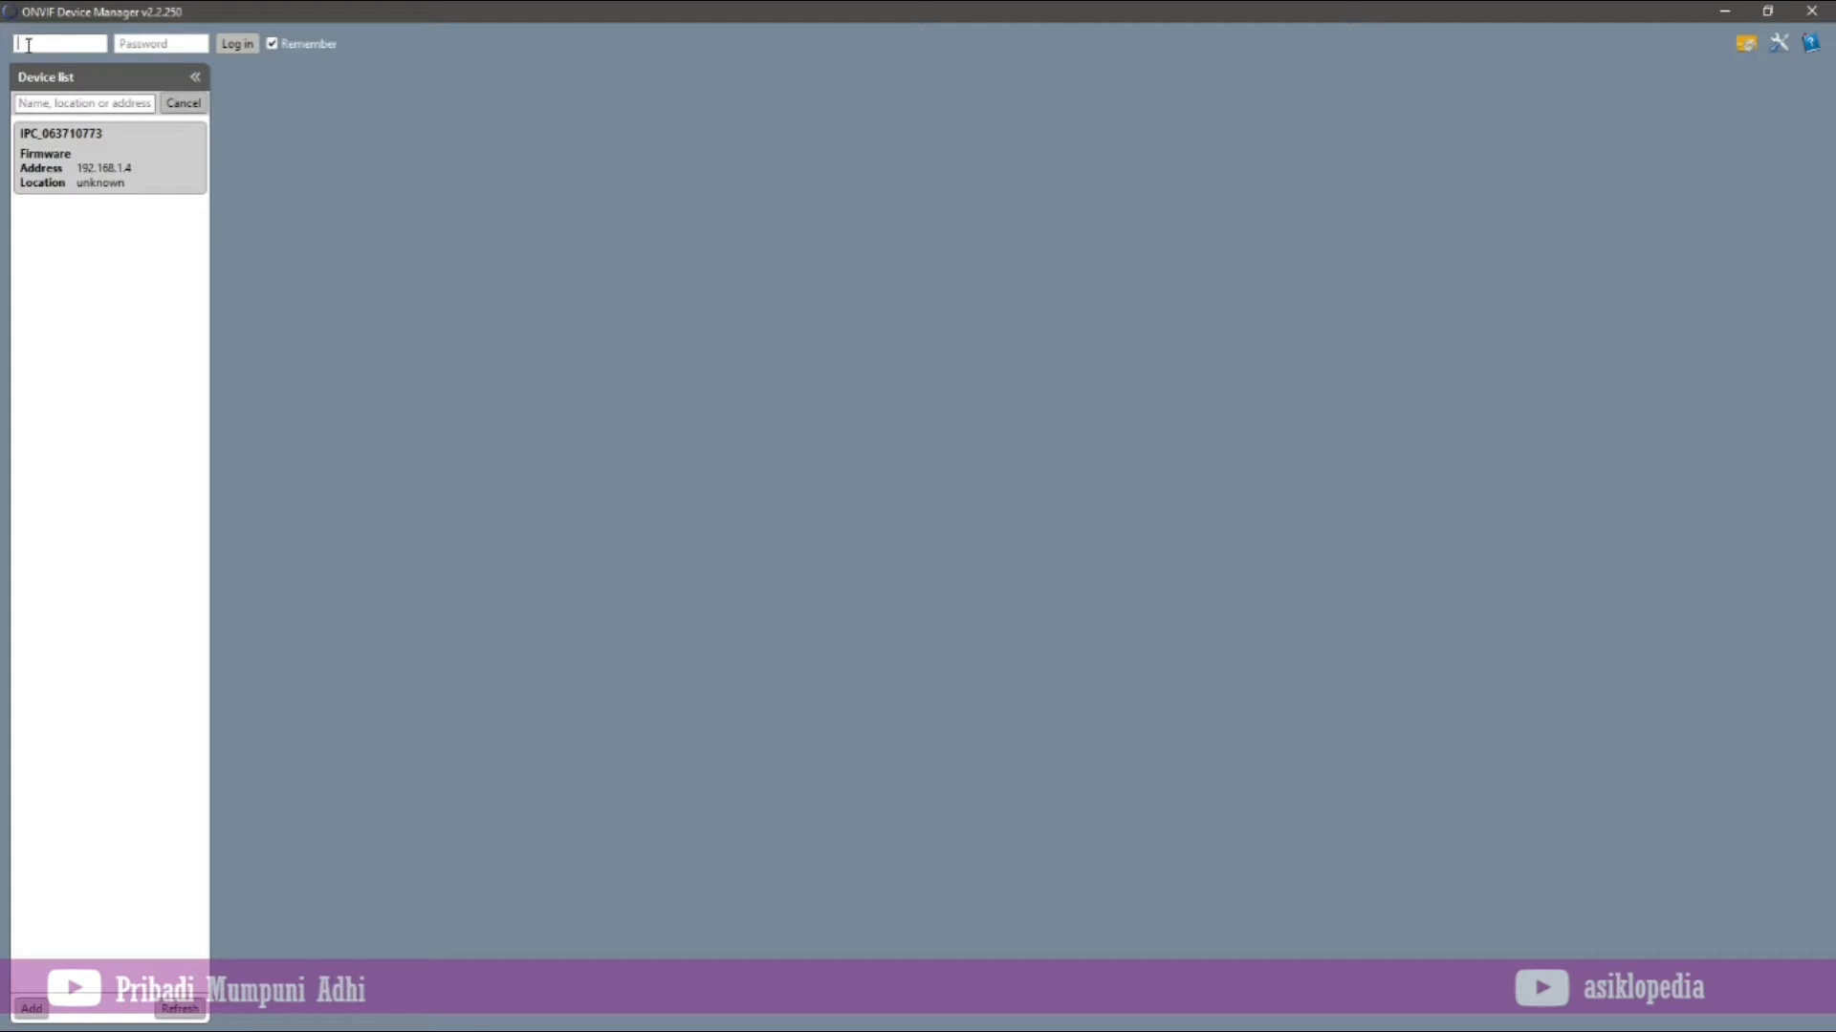
{"action": "key", "text": "super"}
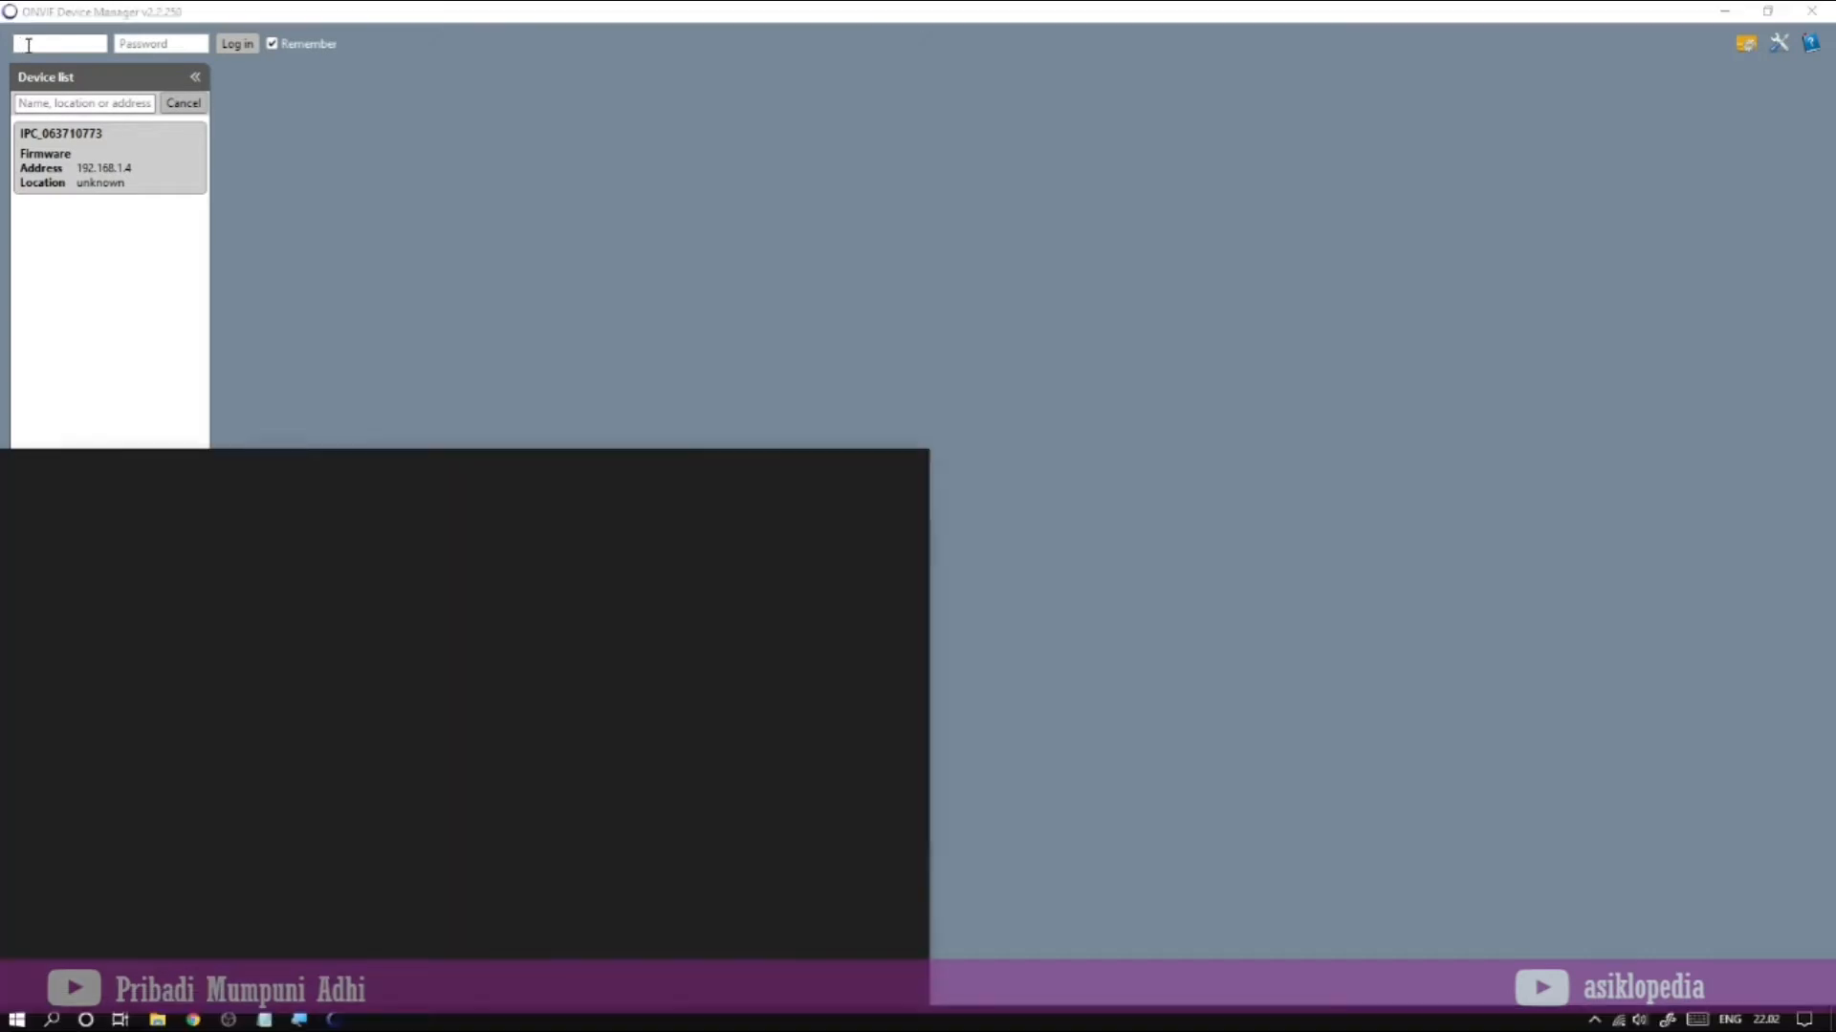
{"action": "left_click", "coordinate": [28, 44]}
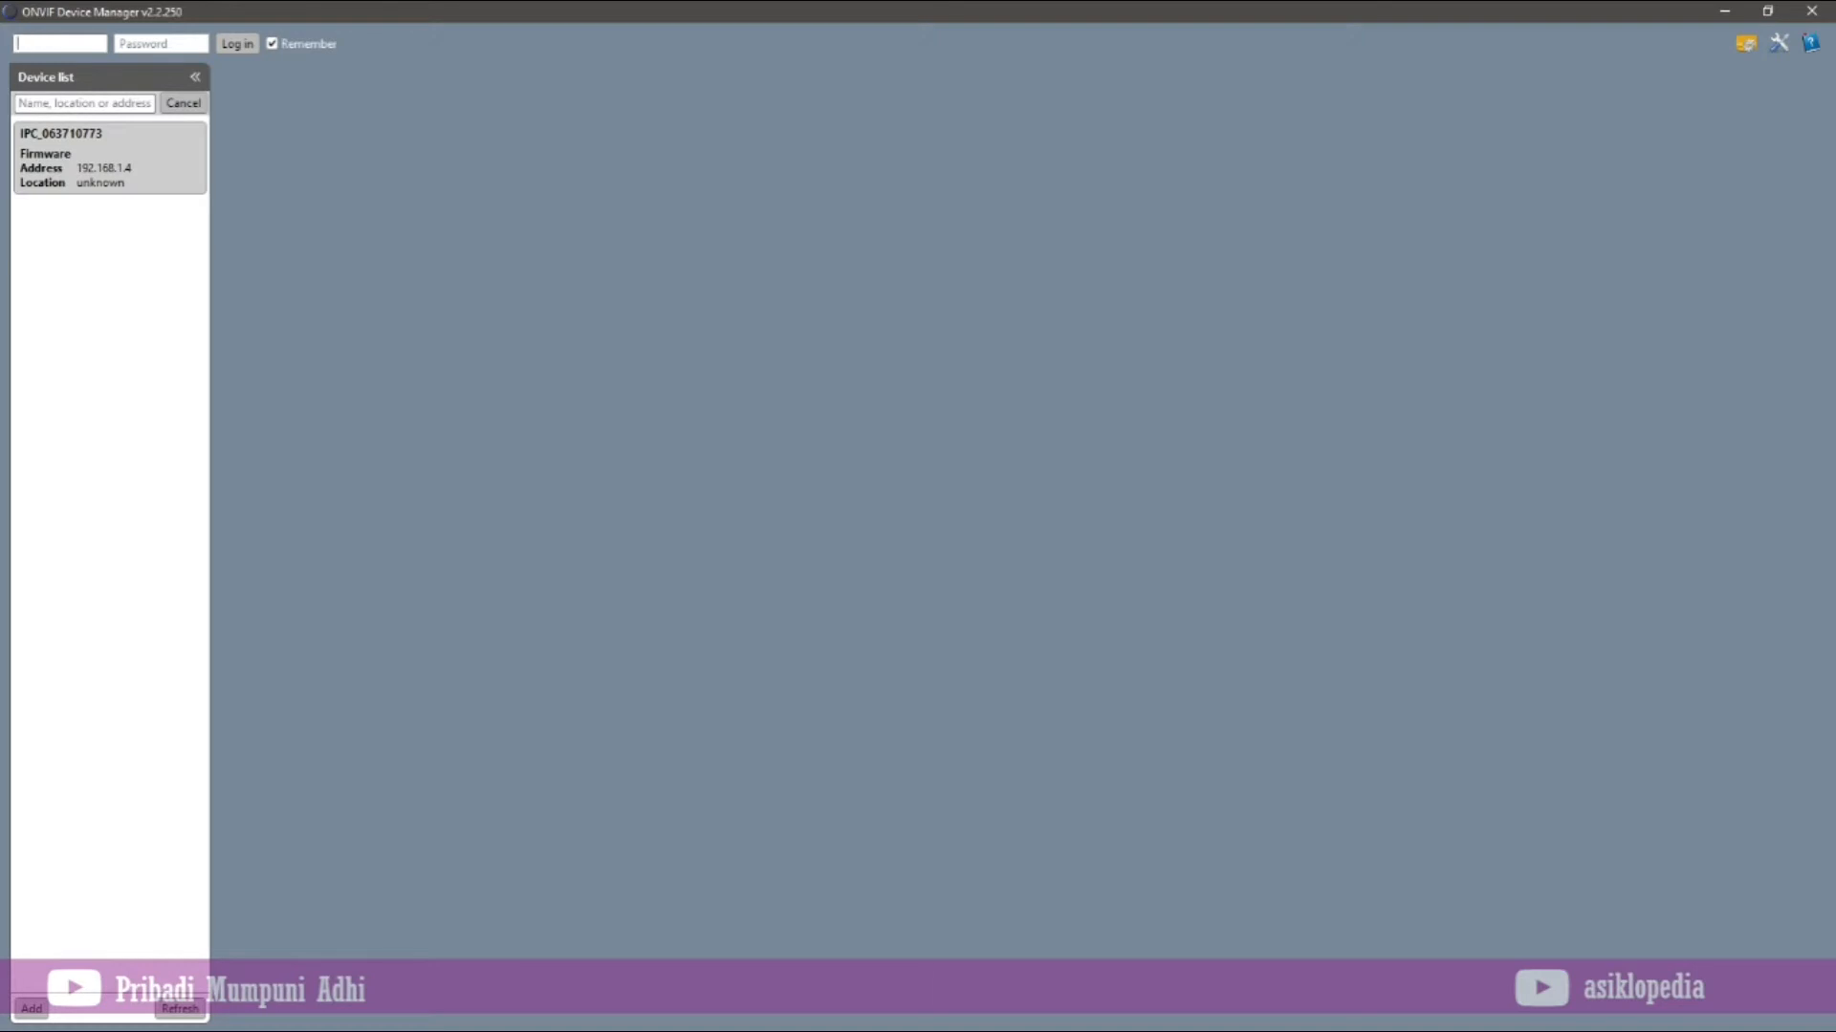
{"action": "key", "text": "Tab"}
{"action": "left_click", "coordinate": [237, 54]}
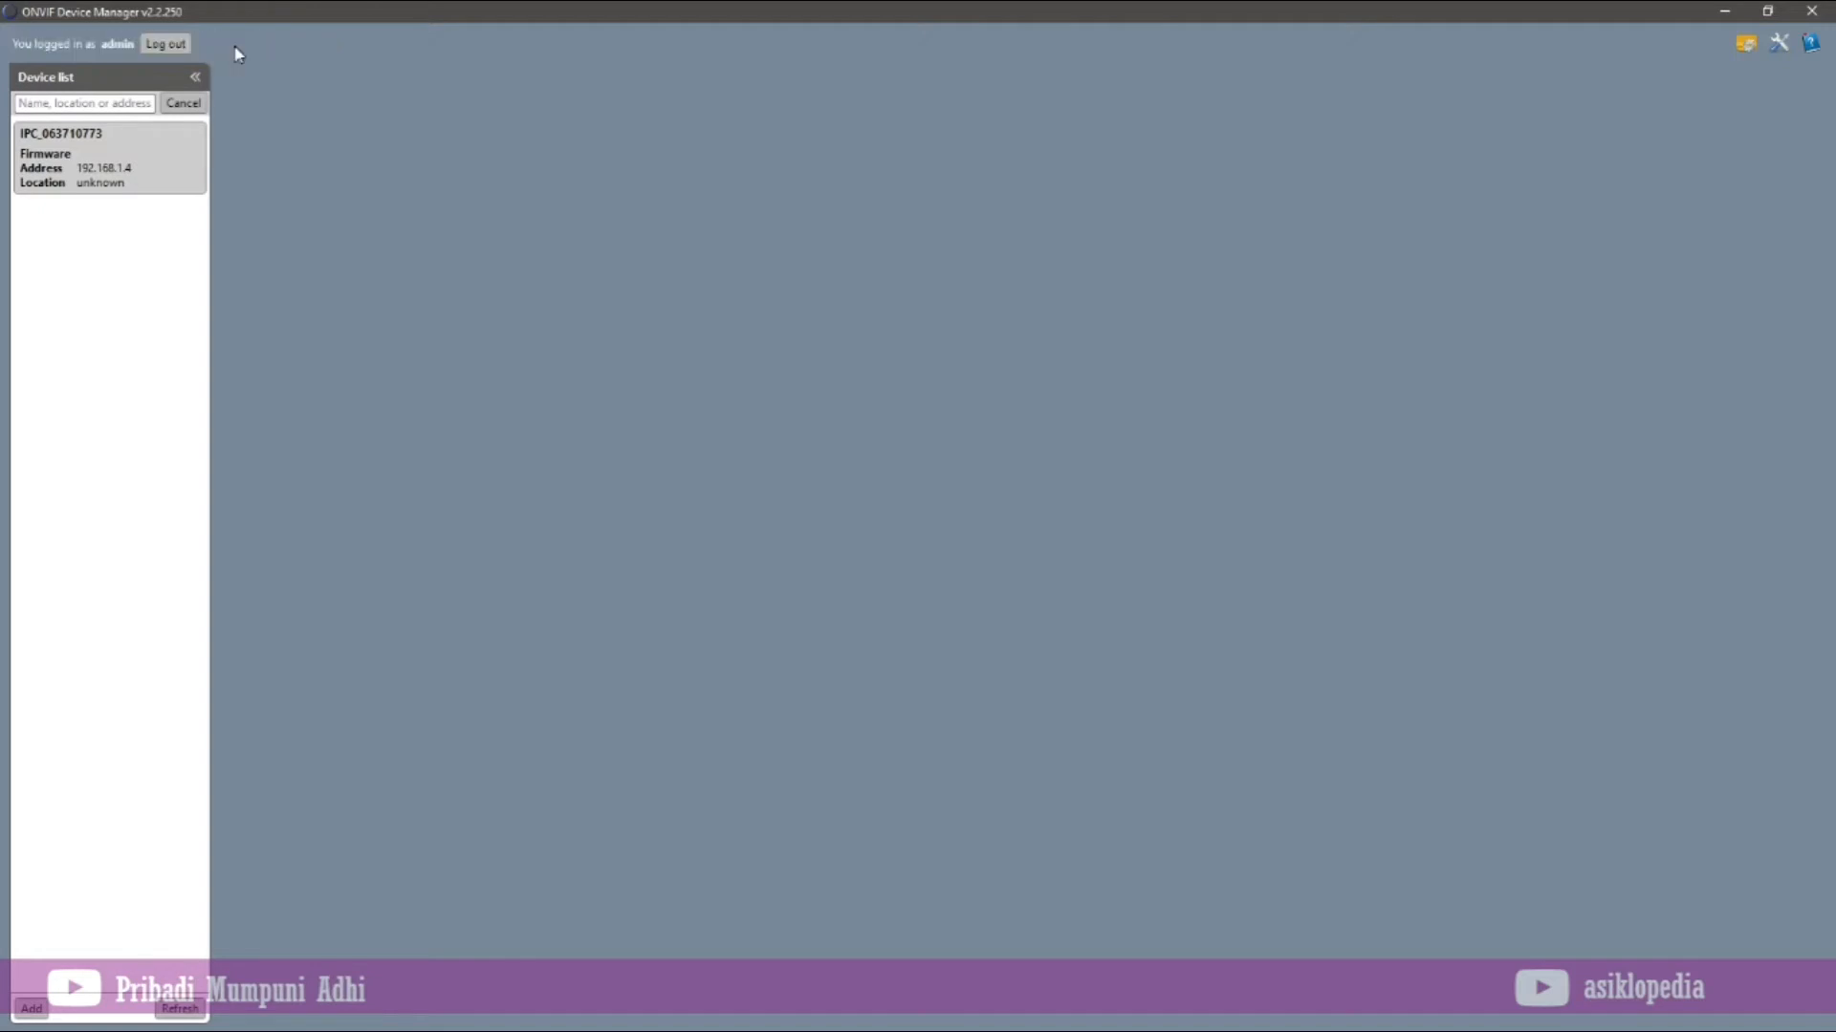
Select the camera at 192.168.1.4 in the device list and open its live video.
{"action": "left_click", "coordinate": [101, 165]}
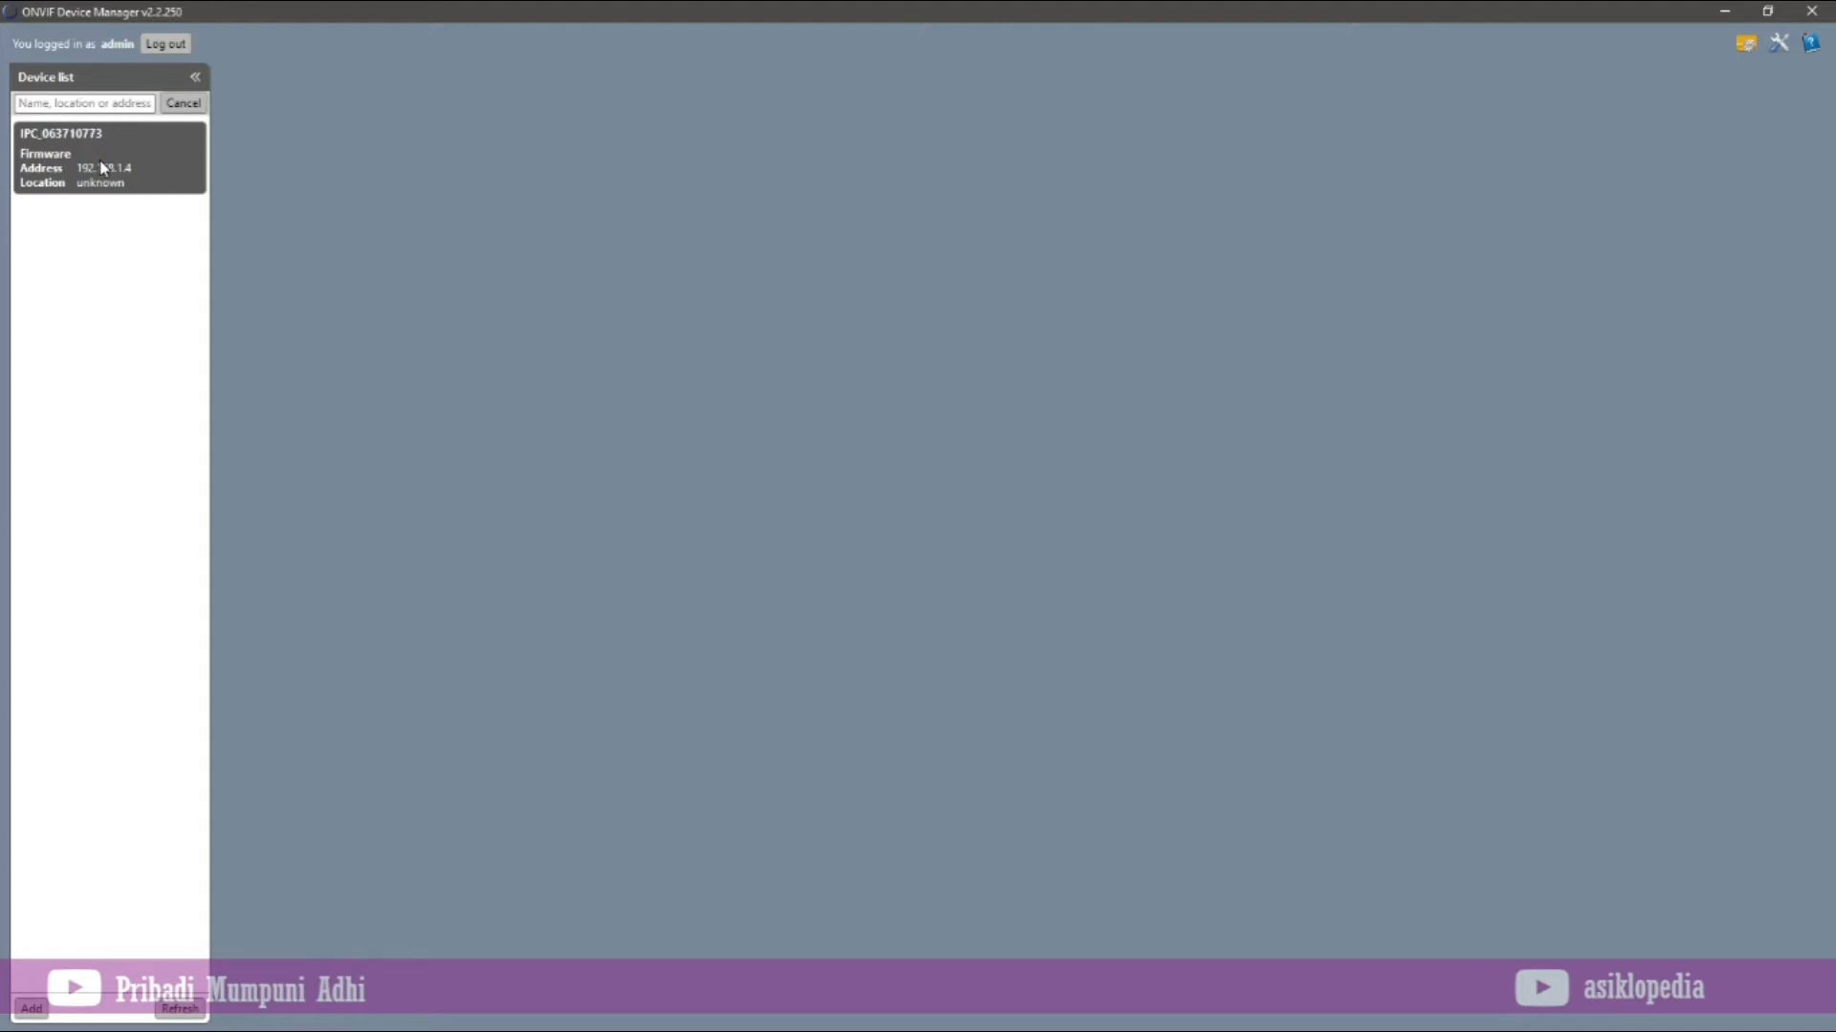
{"action": "left_click", "coordinate": [102, 167]}
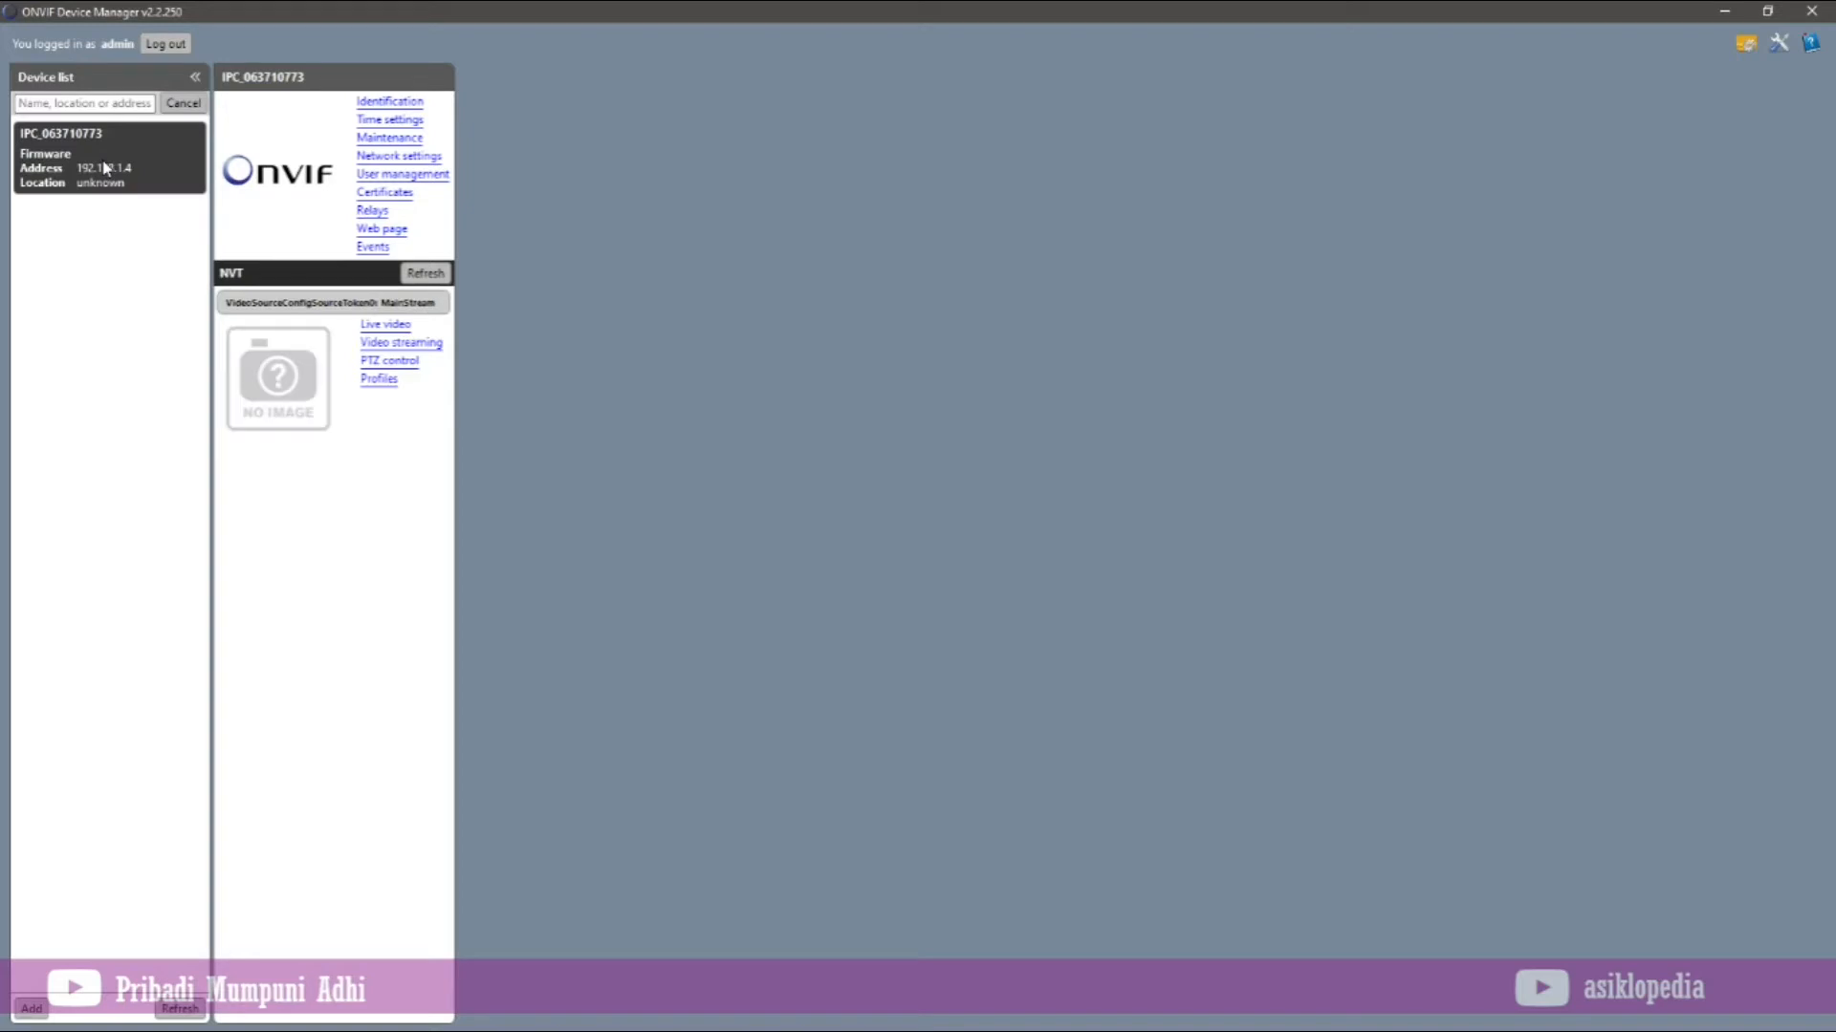
{"action": "left_click", "coordinate": [388, 327]}
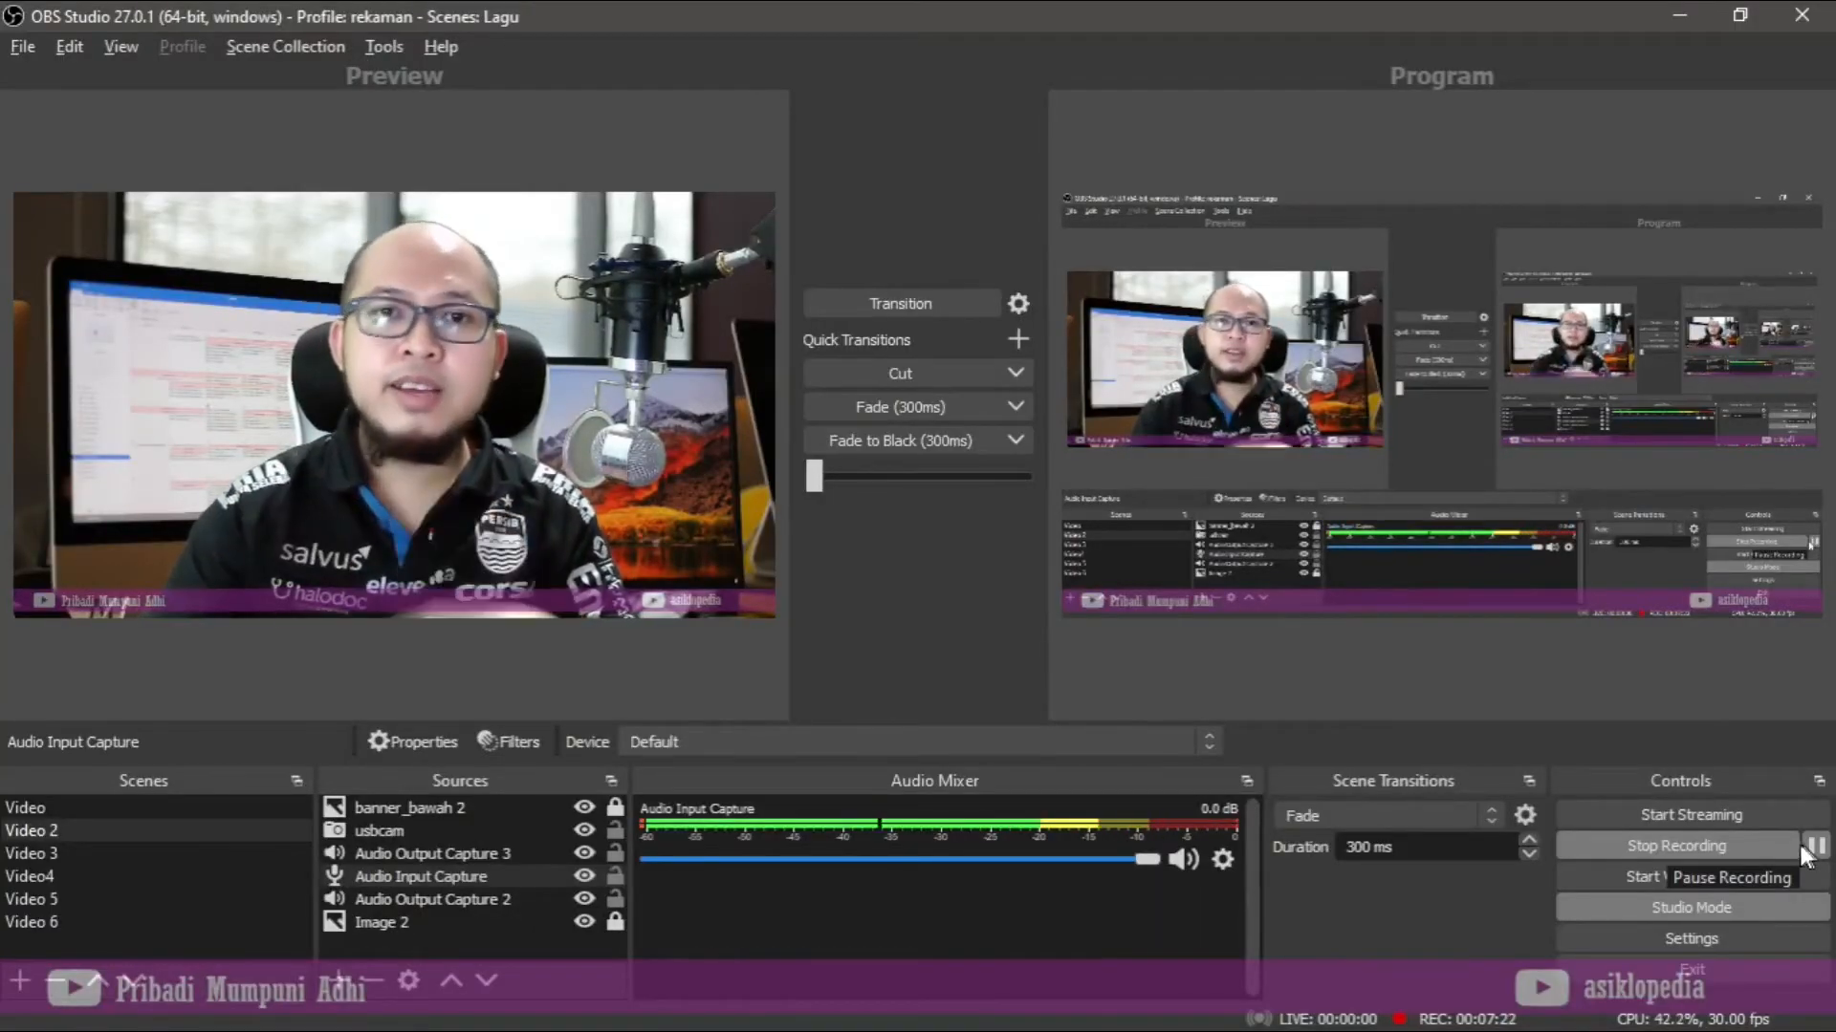
In OBS Studio, add a new Media Source named "ipcamera bardi" to the Video 6 scene.
{"action": "left_click", "coordinate": [129, 920]}
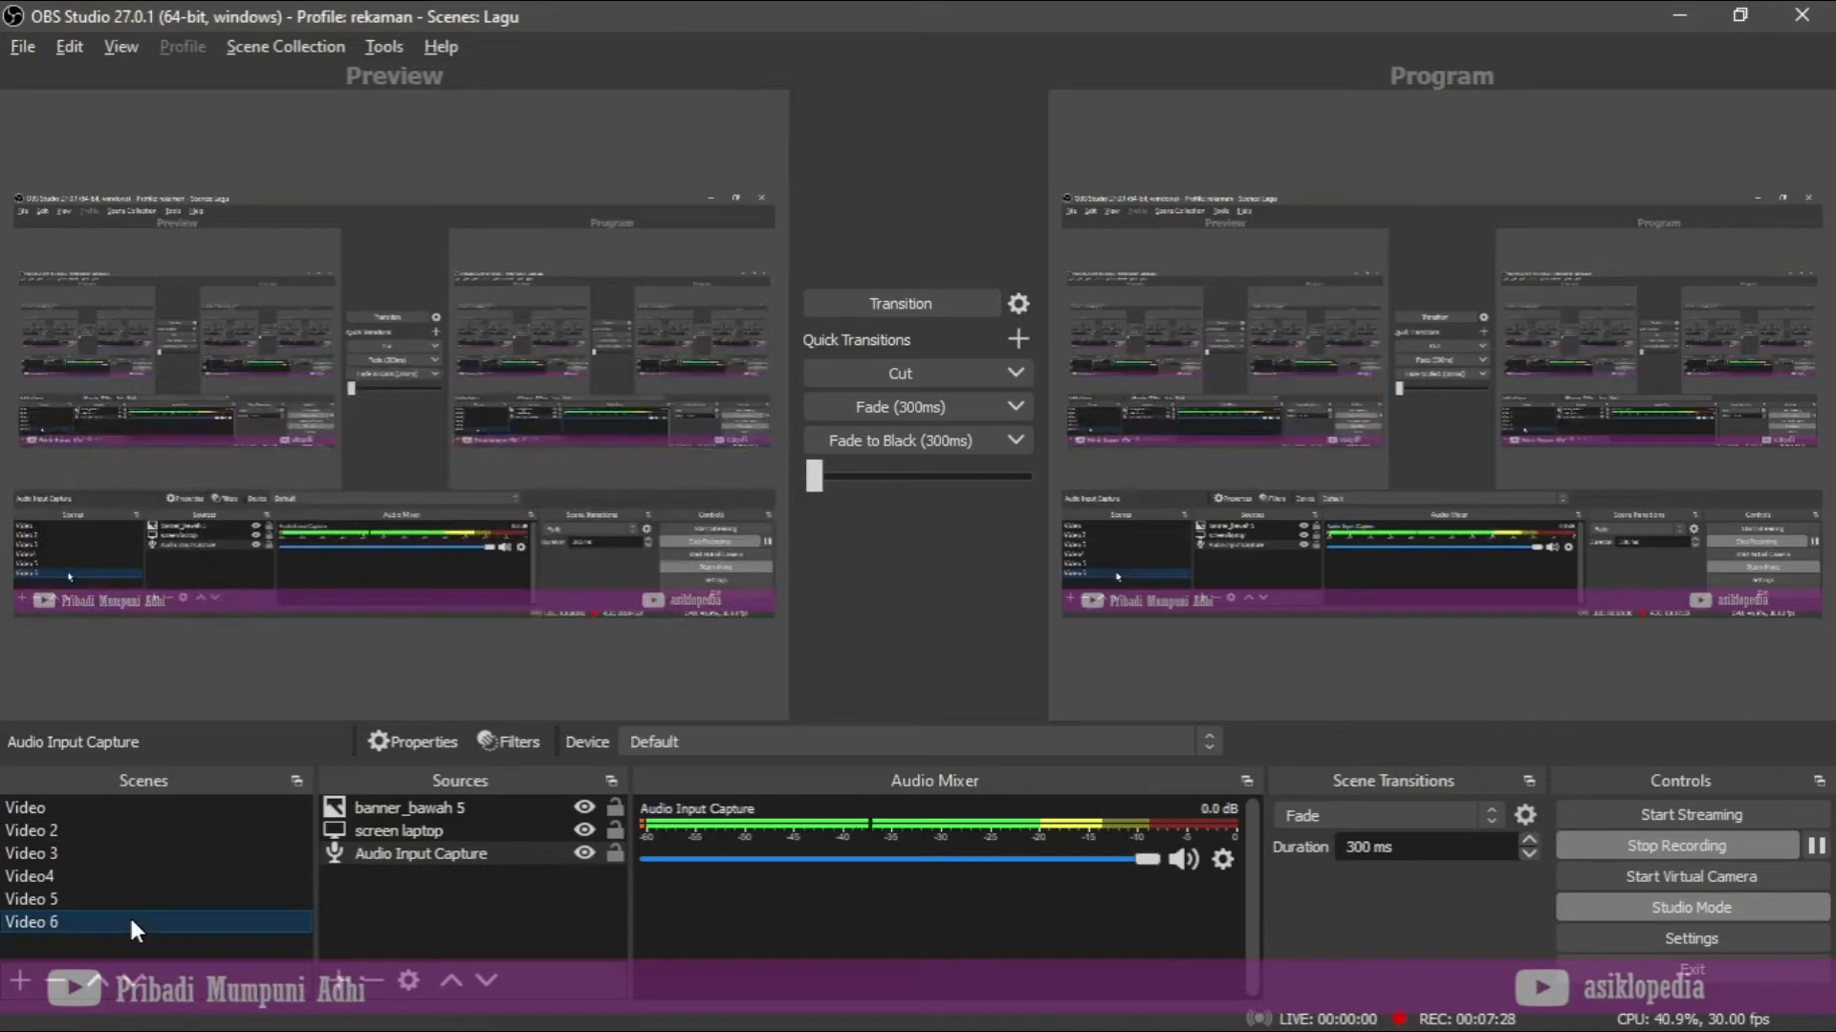
{"action": "left_click", "coordinate": [415, 914]}
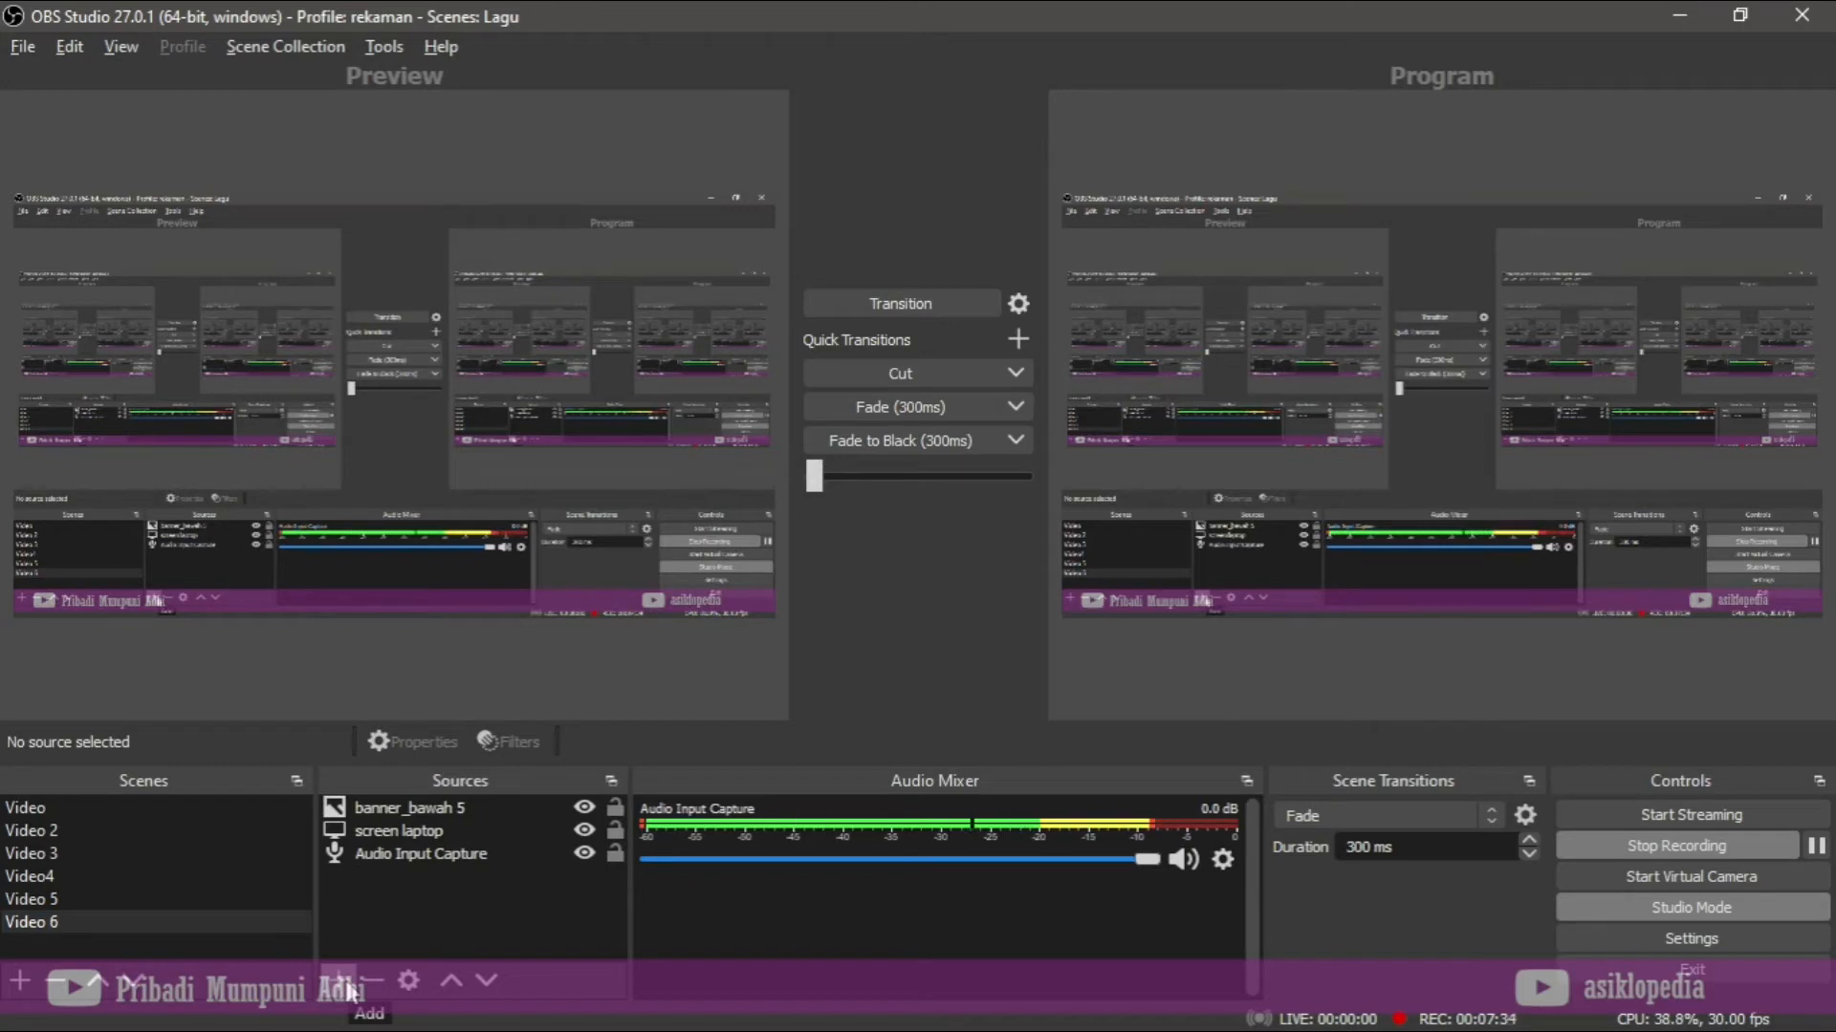
{"action": "left_click", "coordinate": [349, 988]}
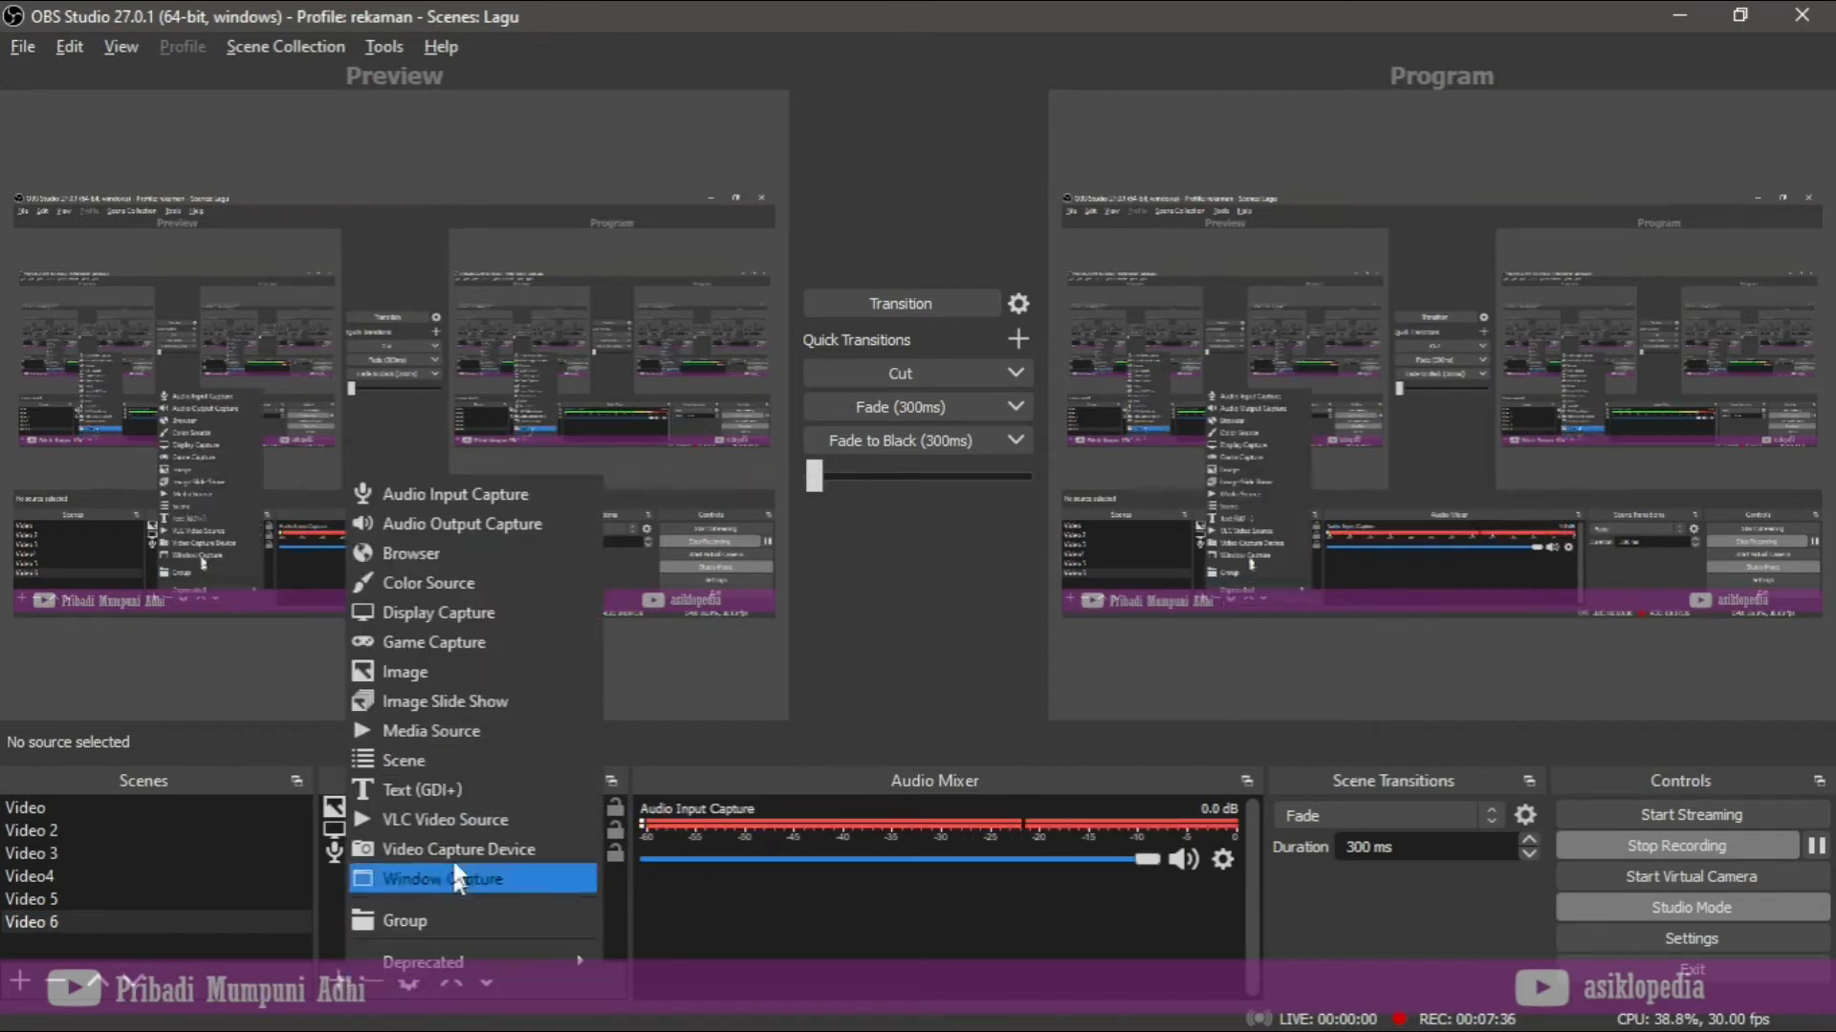
{"action": "left_click", "coordinate": [455, 726]}
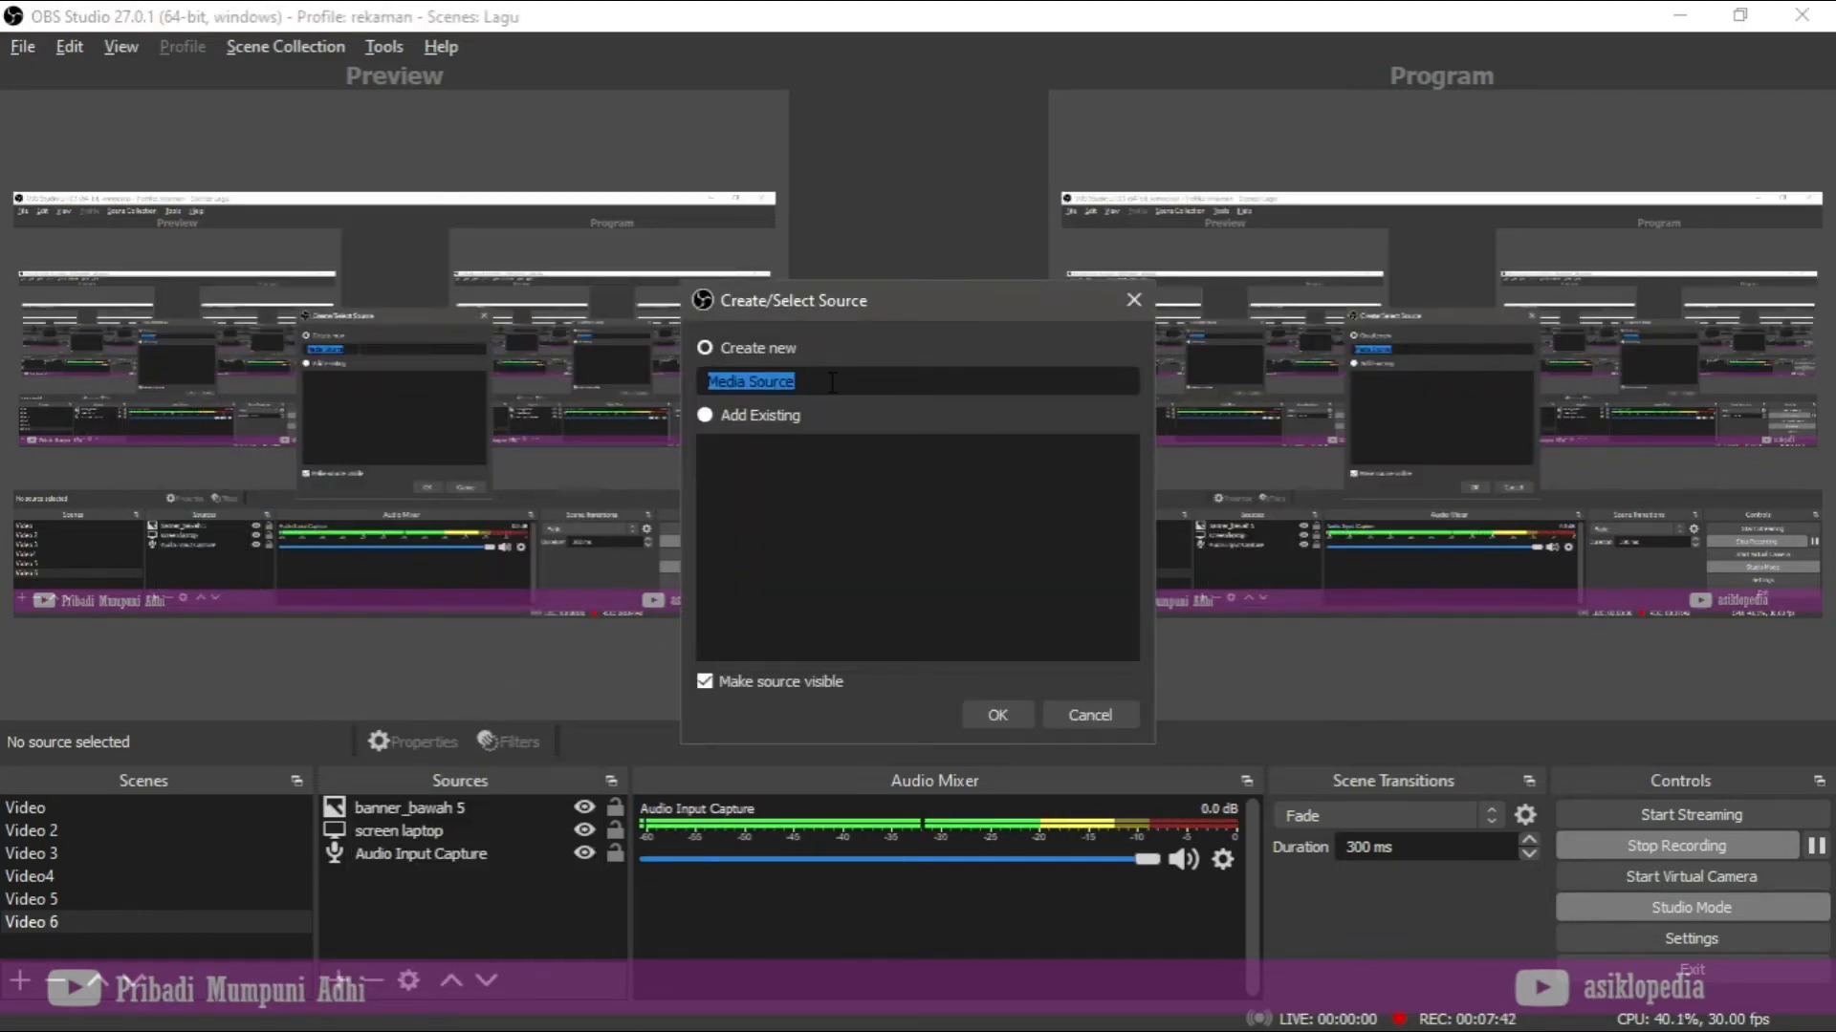
{"action": "type", "text": "ipc"}
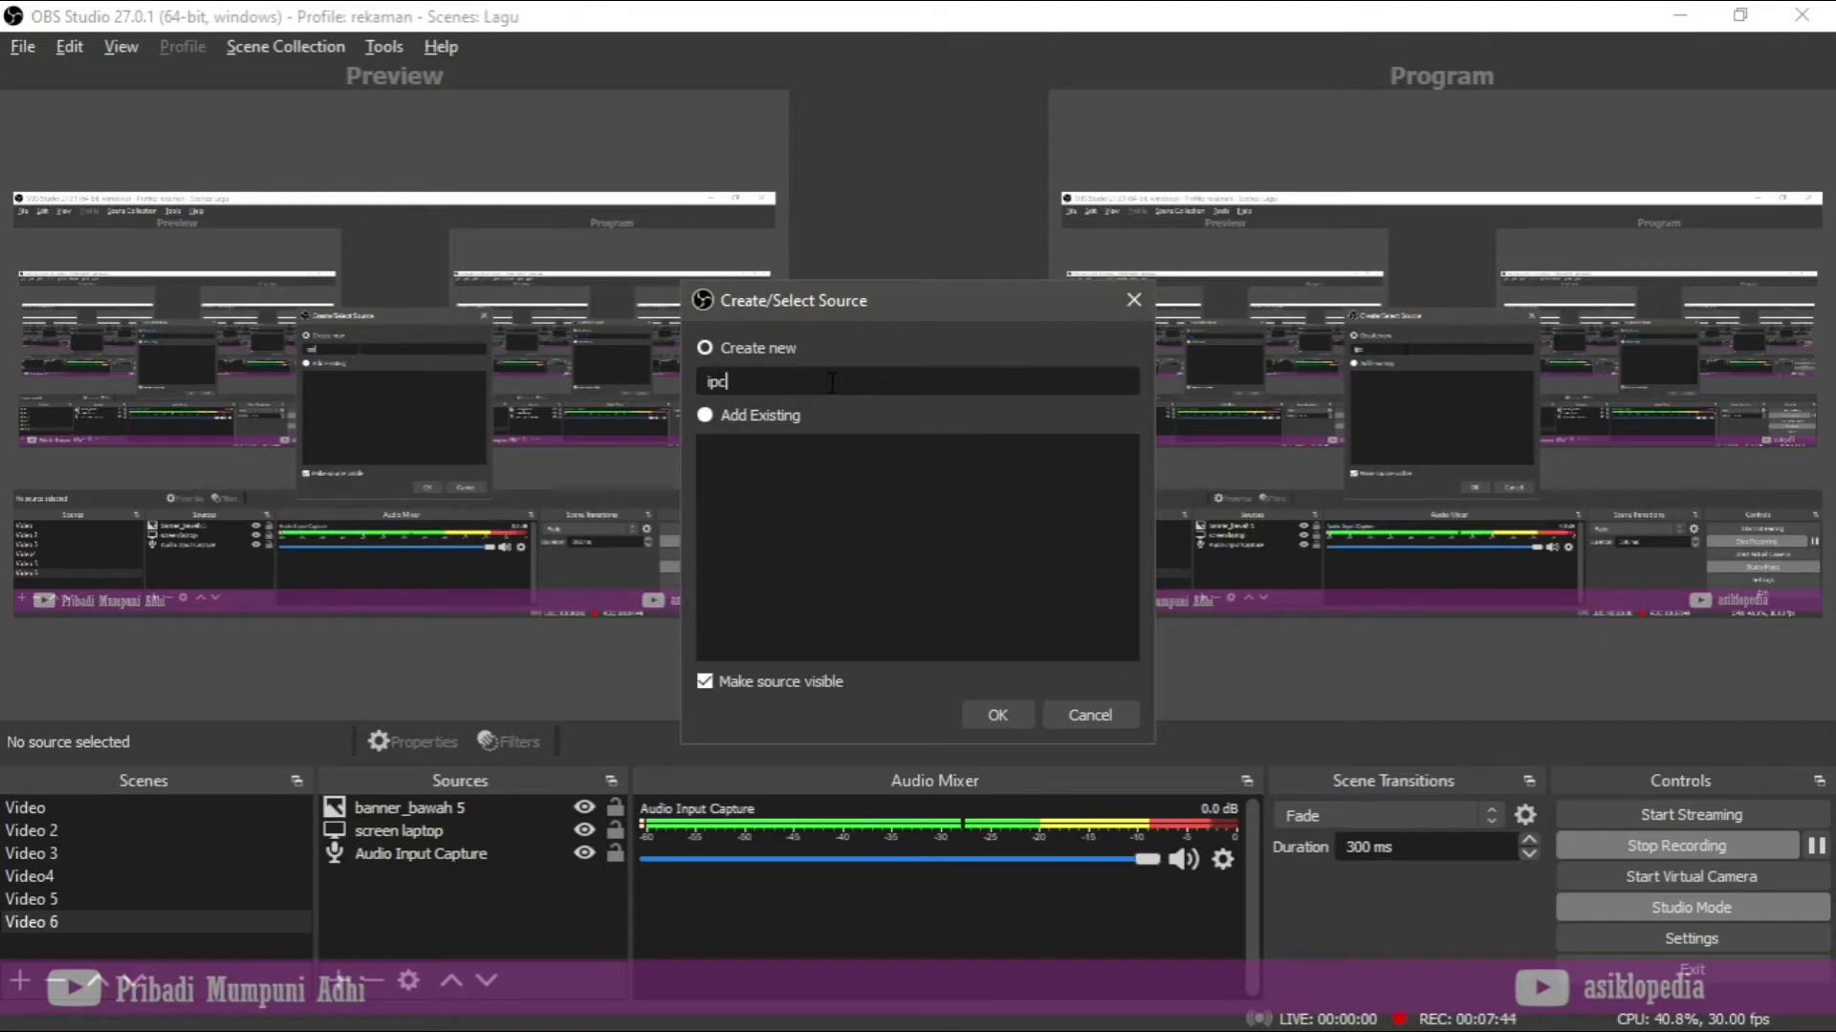
{"action": "type", "text": "amer"}
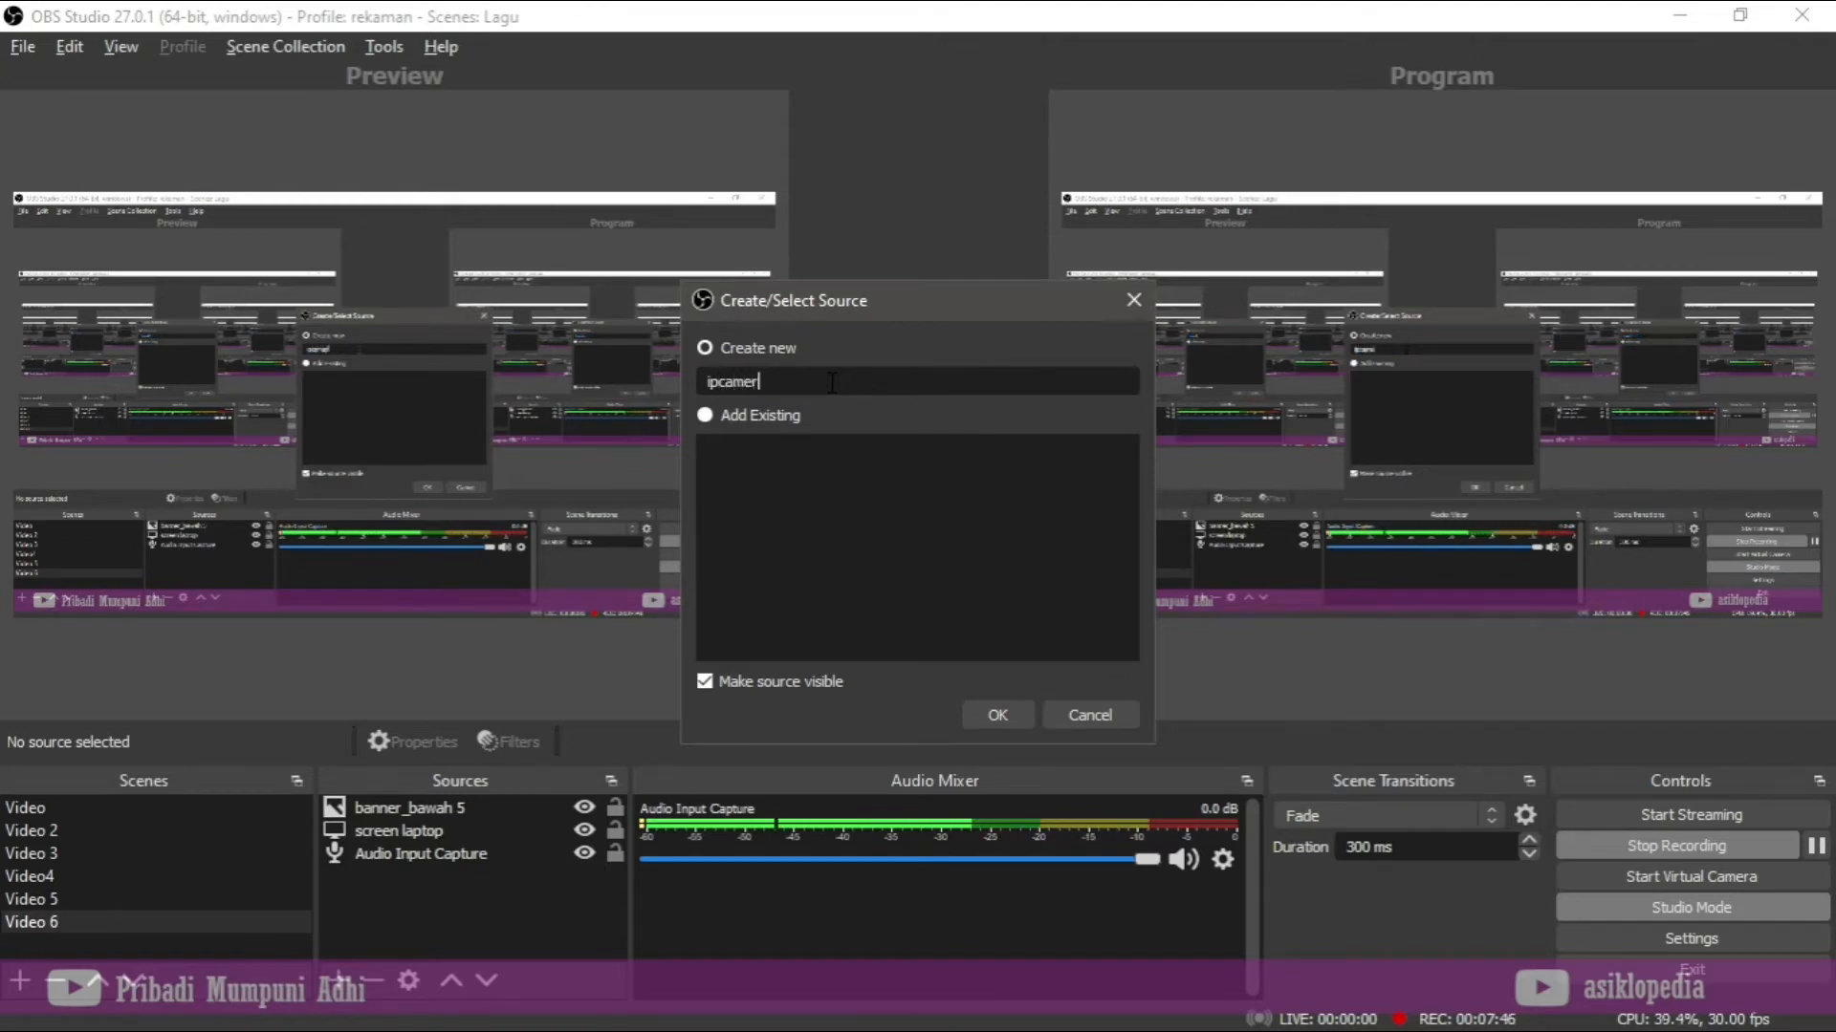
{"action": "type", "text": "a bardi"}
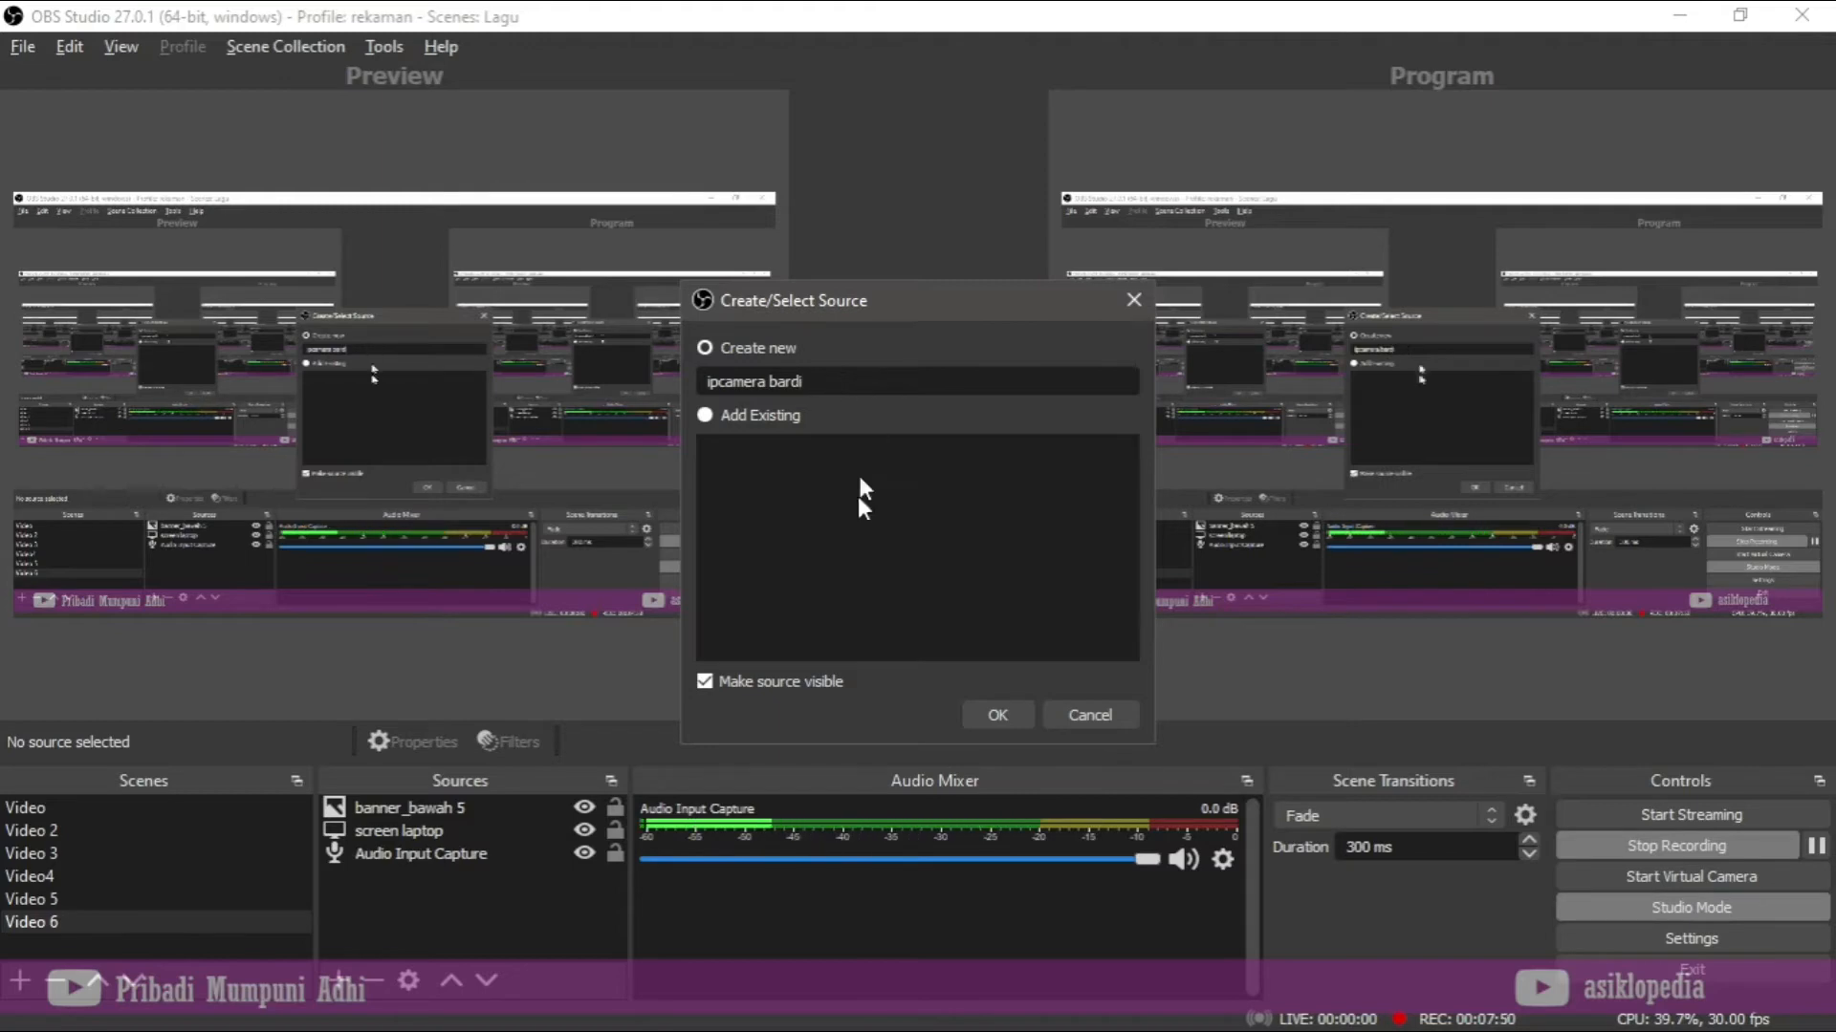
{"action": "left_click", "coordinate": [984, 715]}
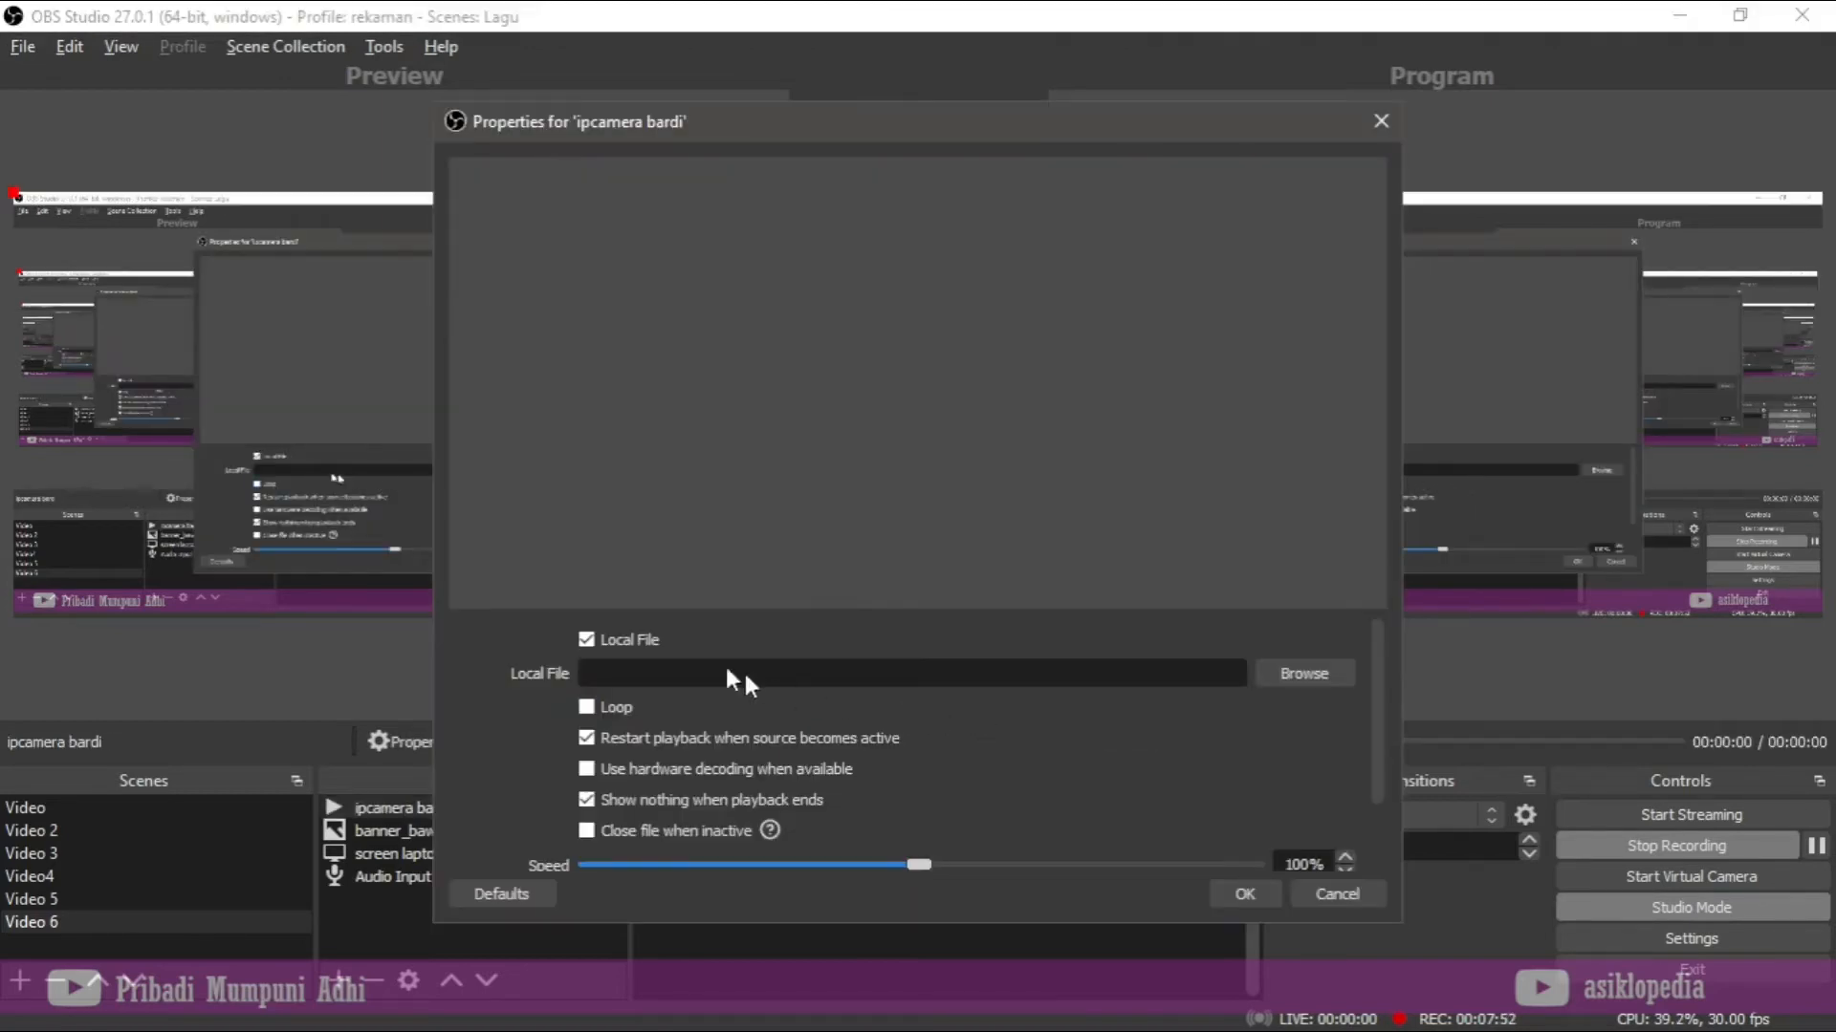
Disable Local File, Restart playback when source becomes active, and Show nothing when playback ends for the media source.
{"action": "left_click", "coordinate": [586, 641]}
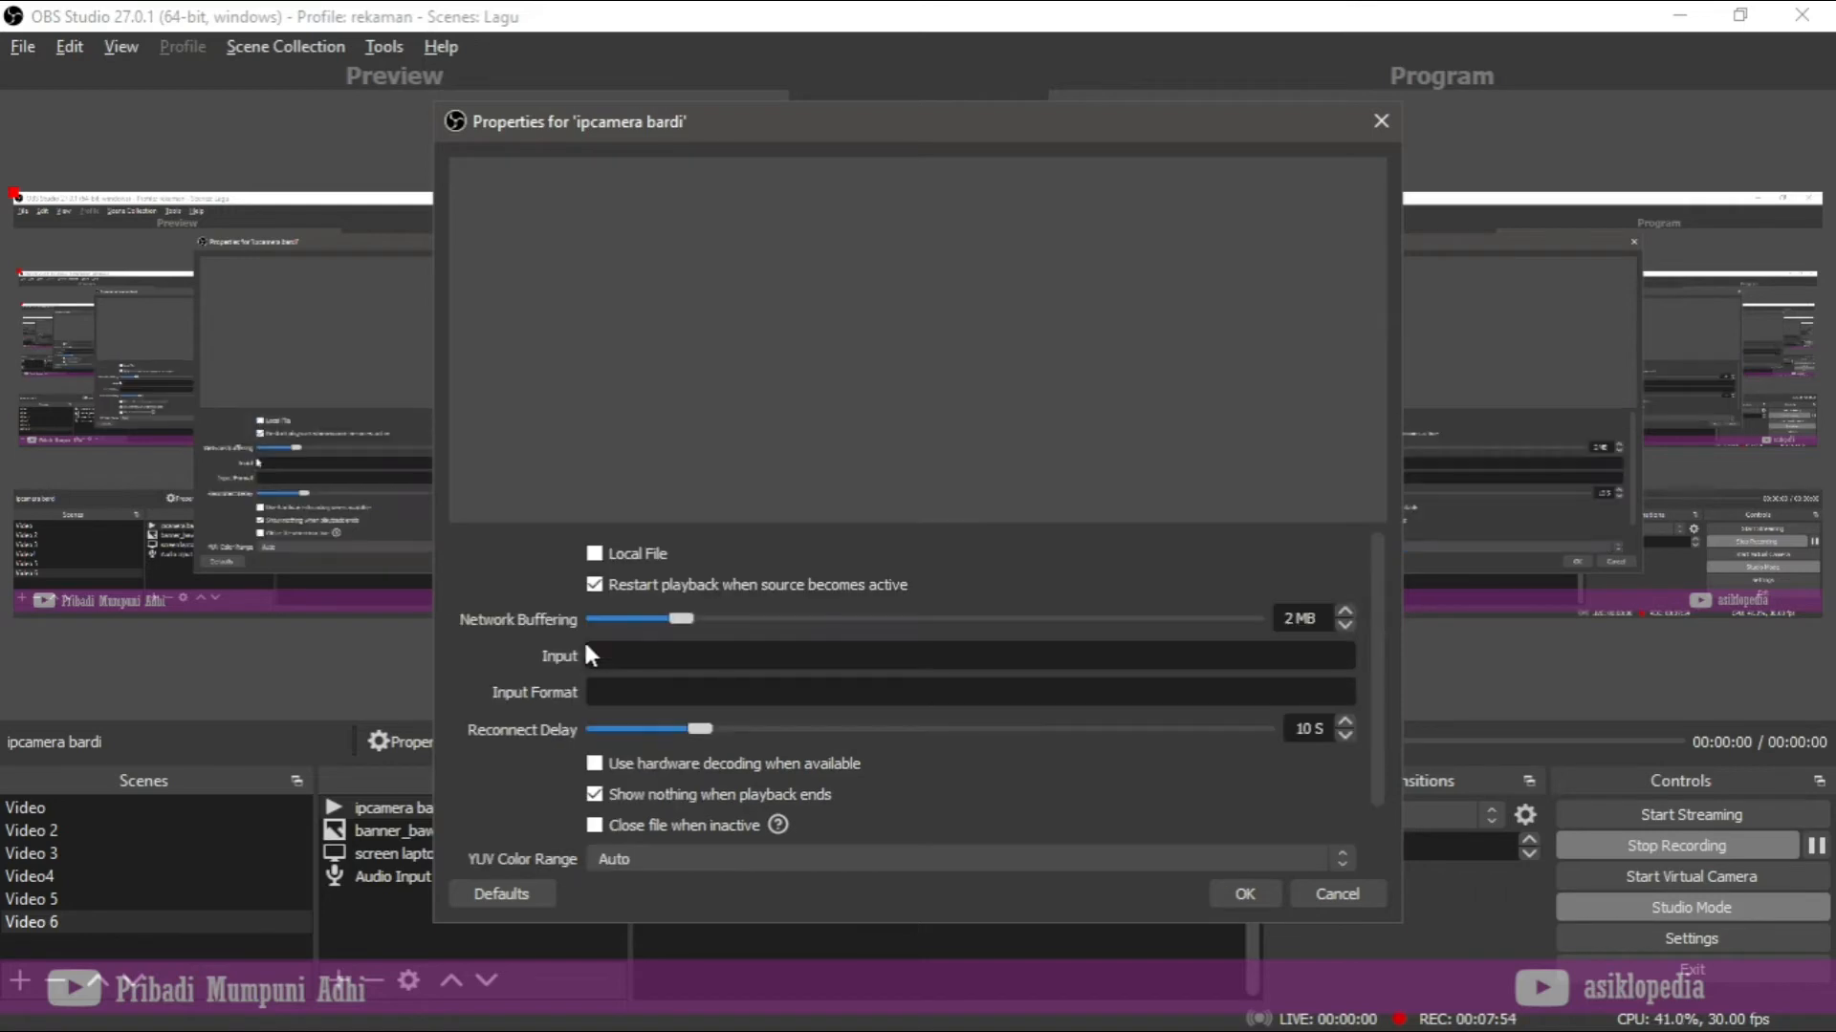
{"action": "left_click", "coordinate": [596, 583]}
{"action": "left_click", "coordinate": [594, 794]}
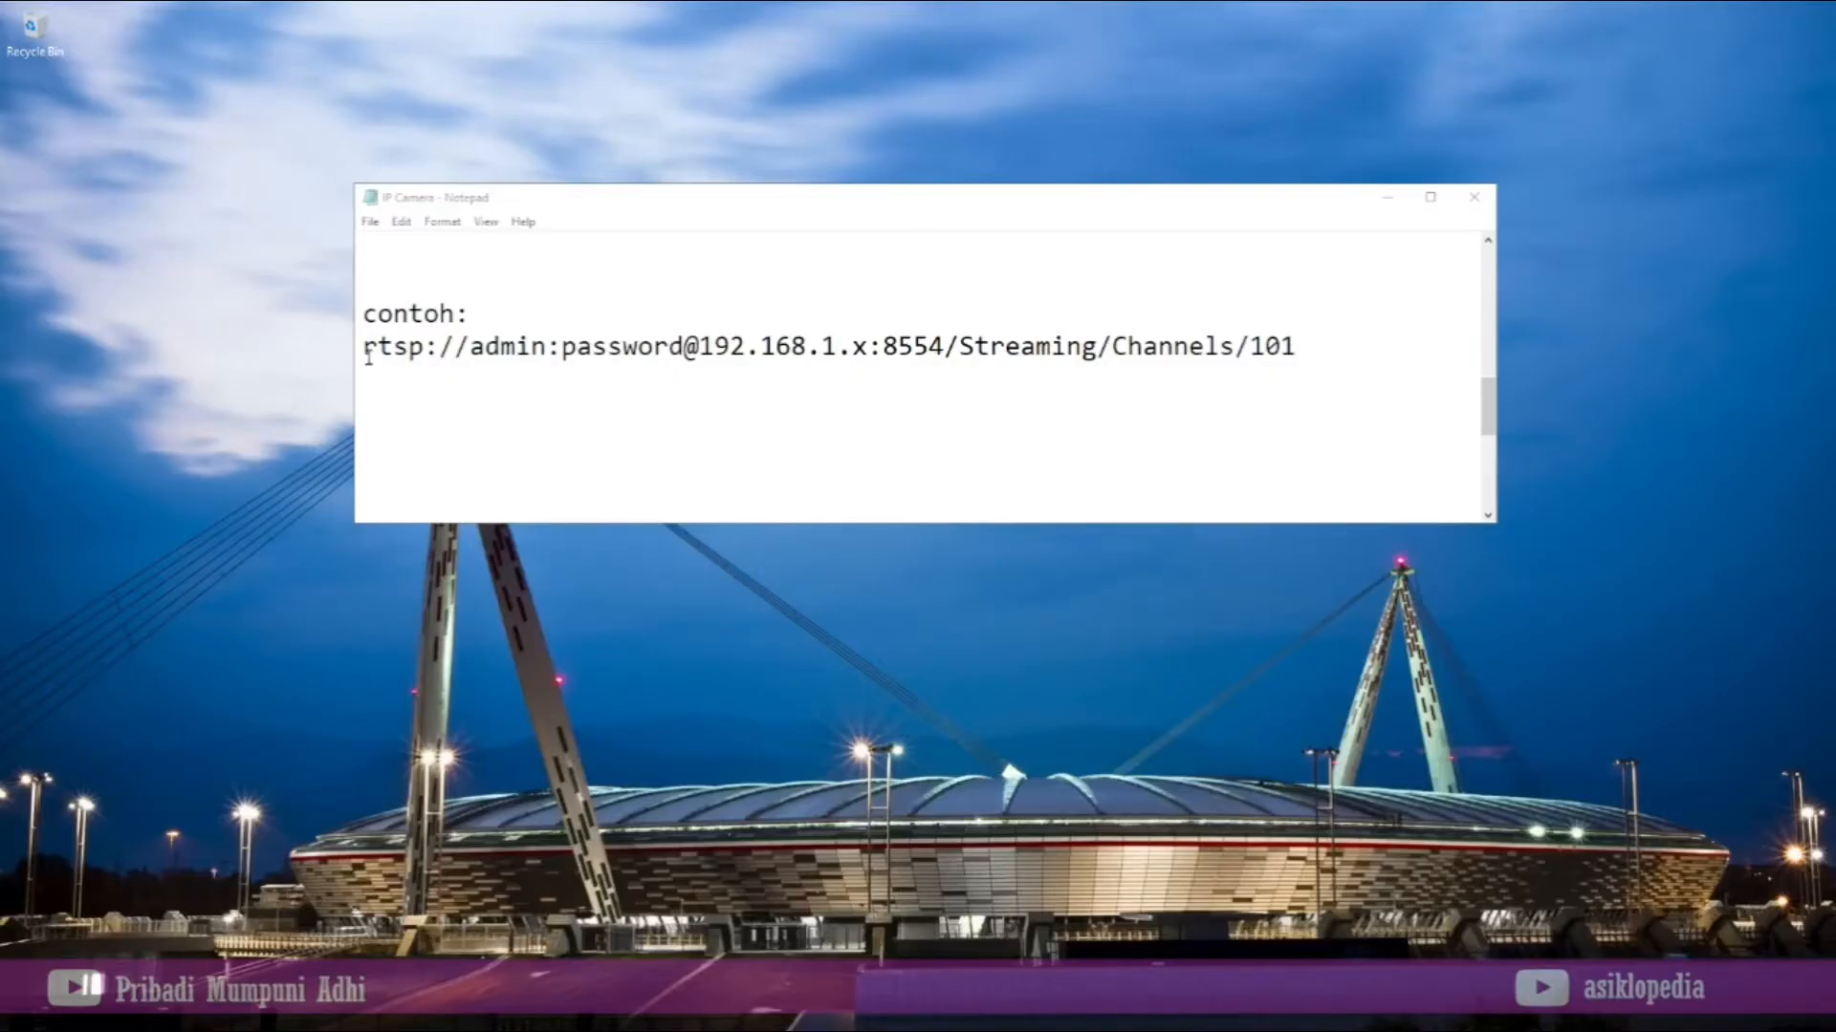
Examine the example RTSP address in the IP Camera notes part by part: protocol, credentials, IP address, port and stream path.
{"action": "left_click_drag", "start_coordinate": [368, 356], "coordinate": [688, 354]}
{"action": "left_click", "coordinate": [444, 359]}
{"action": "left_click", "coordinate": [491, 380]}
{"action": "left_click", "coordinate": [563, 354]}
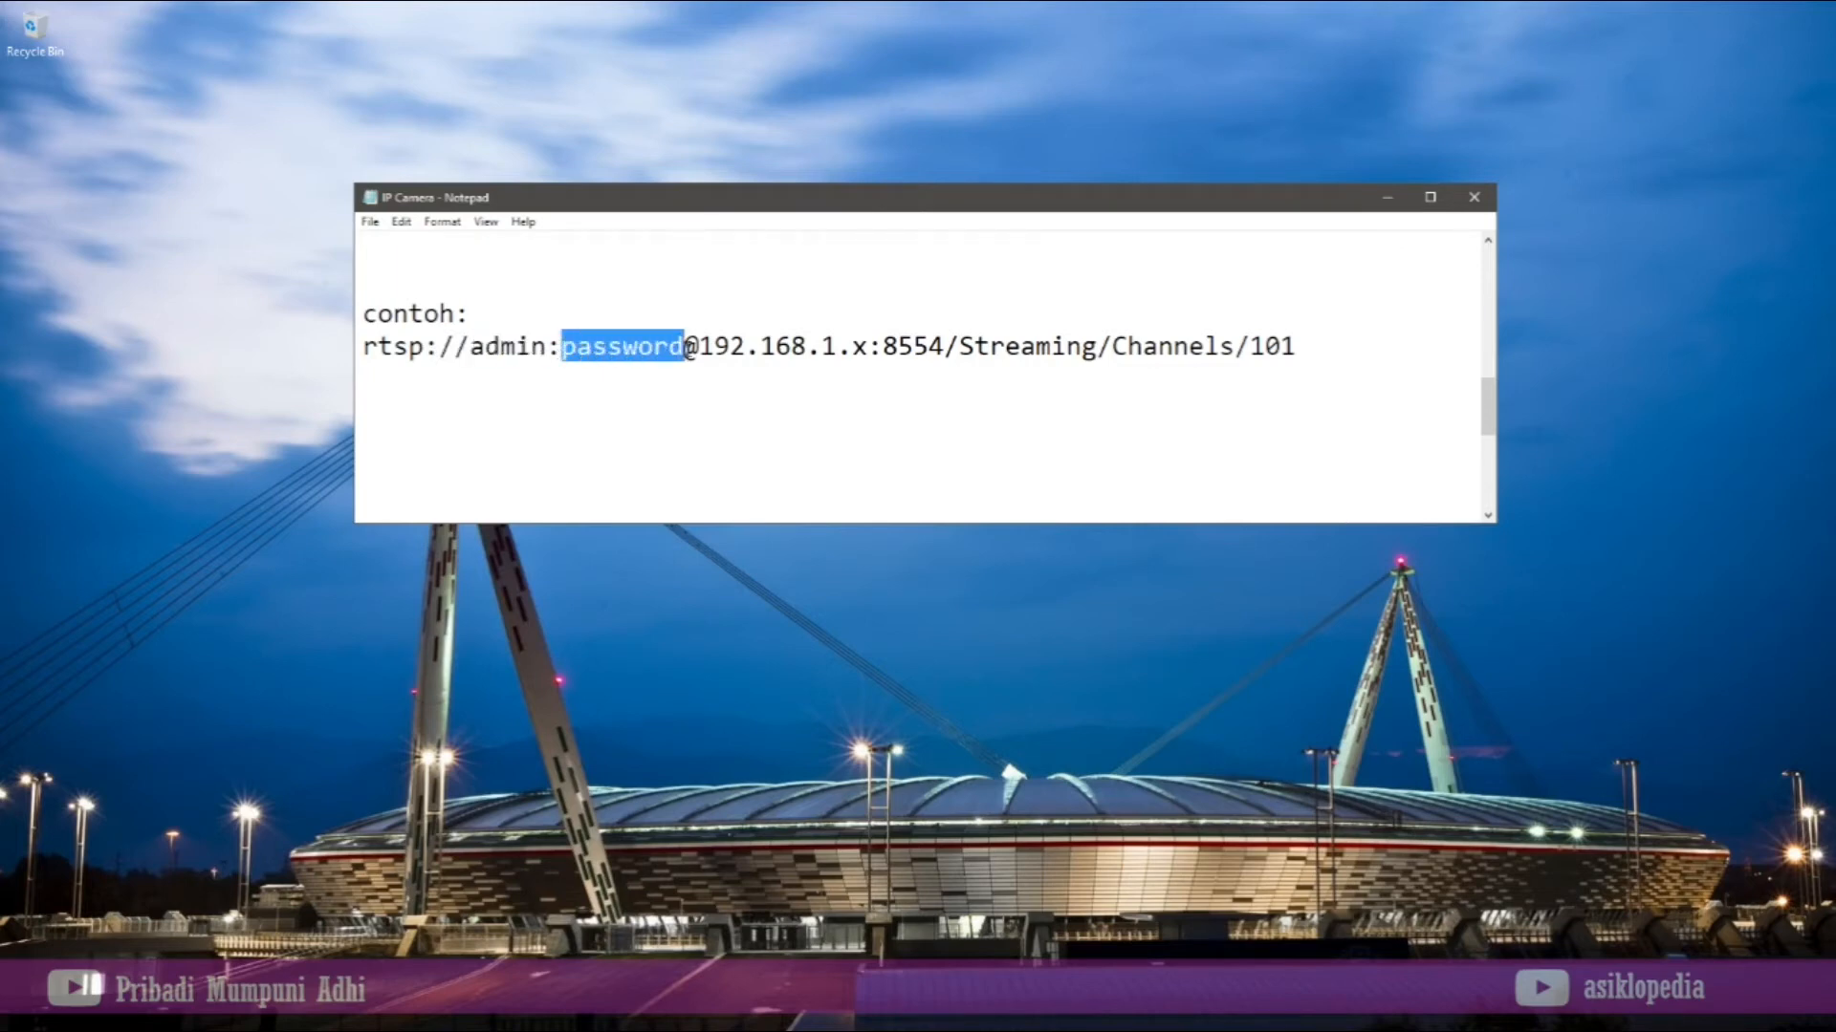
{"action": "left_click", "coordinate": [670, 389]}
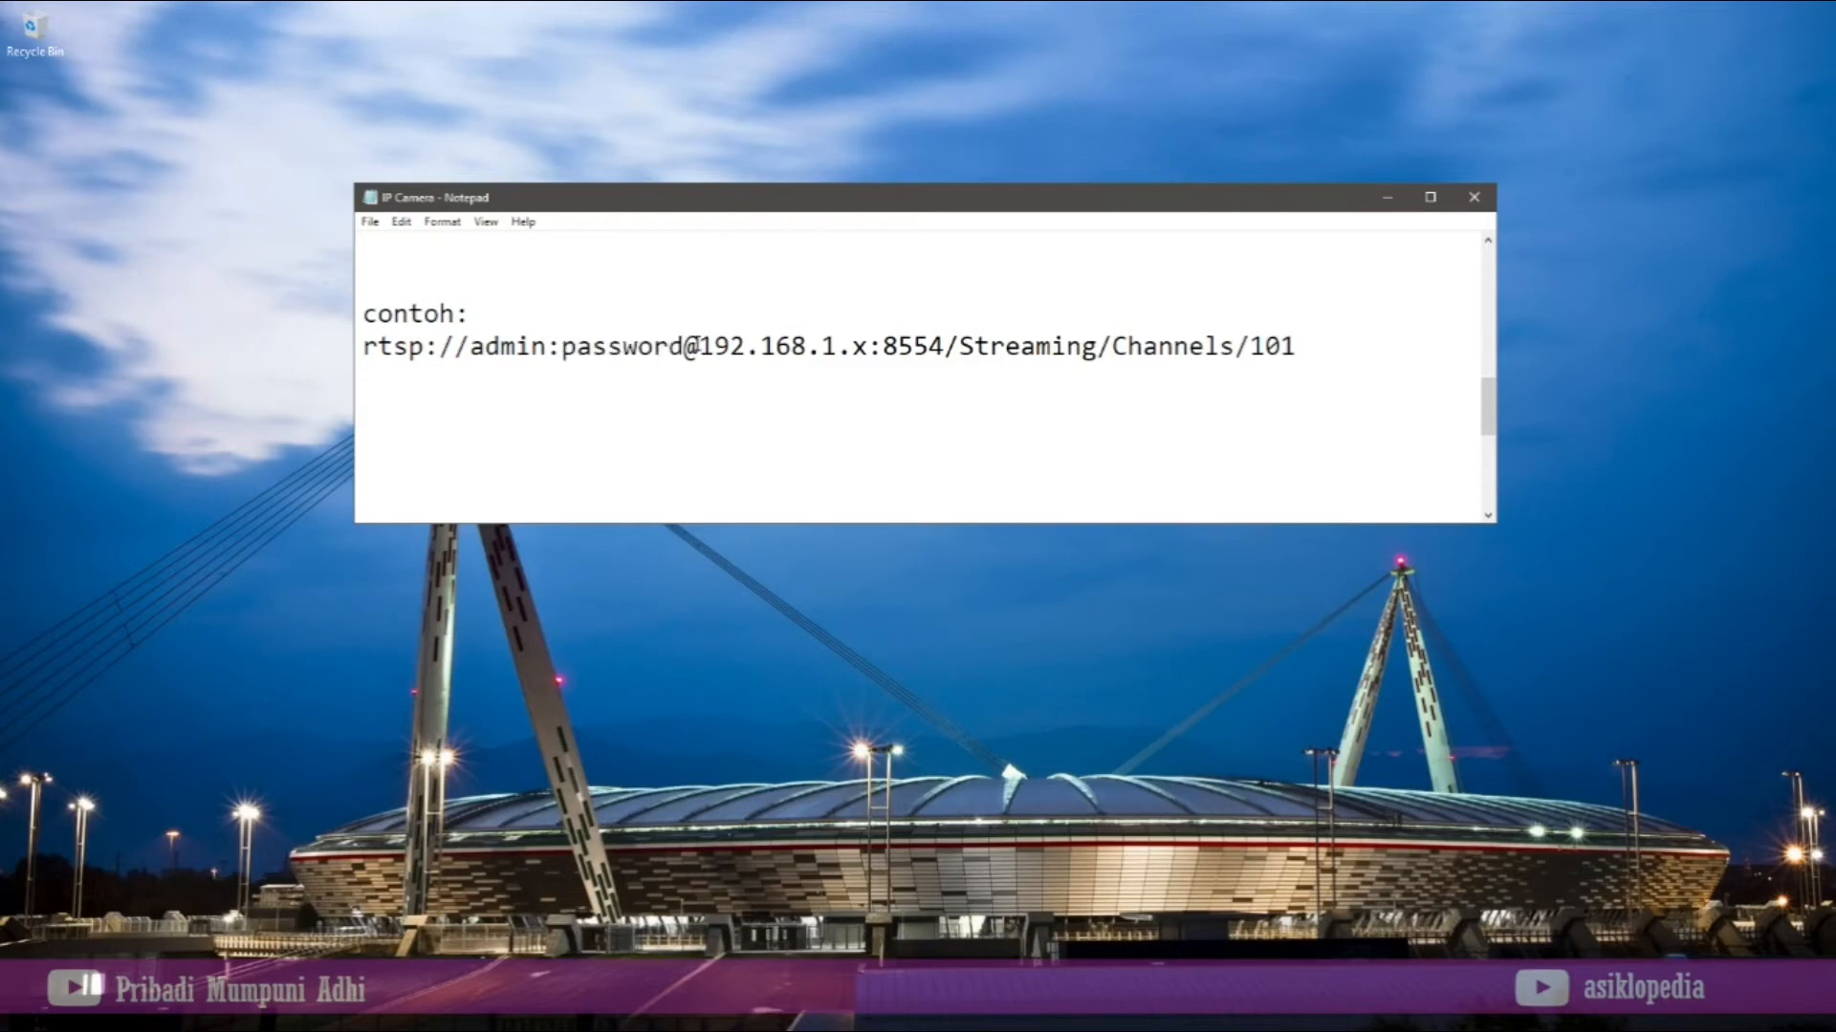
{"action": "left_click_drag", "start_coordinate": [699, 346], "coordinate": [684, 346]}
{"action": "left_click_drag", "start_coordinate": [699, 346], "coordinate": [863, 348]}
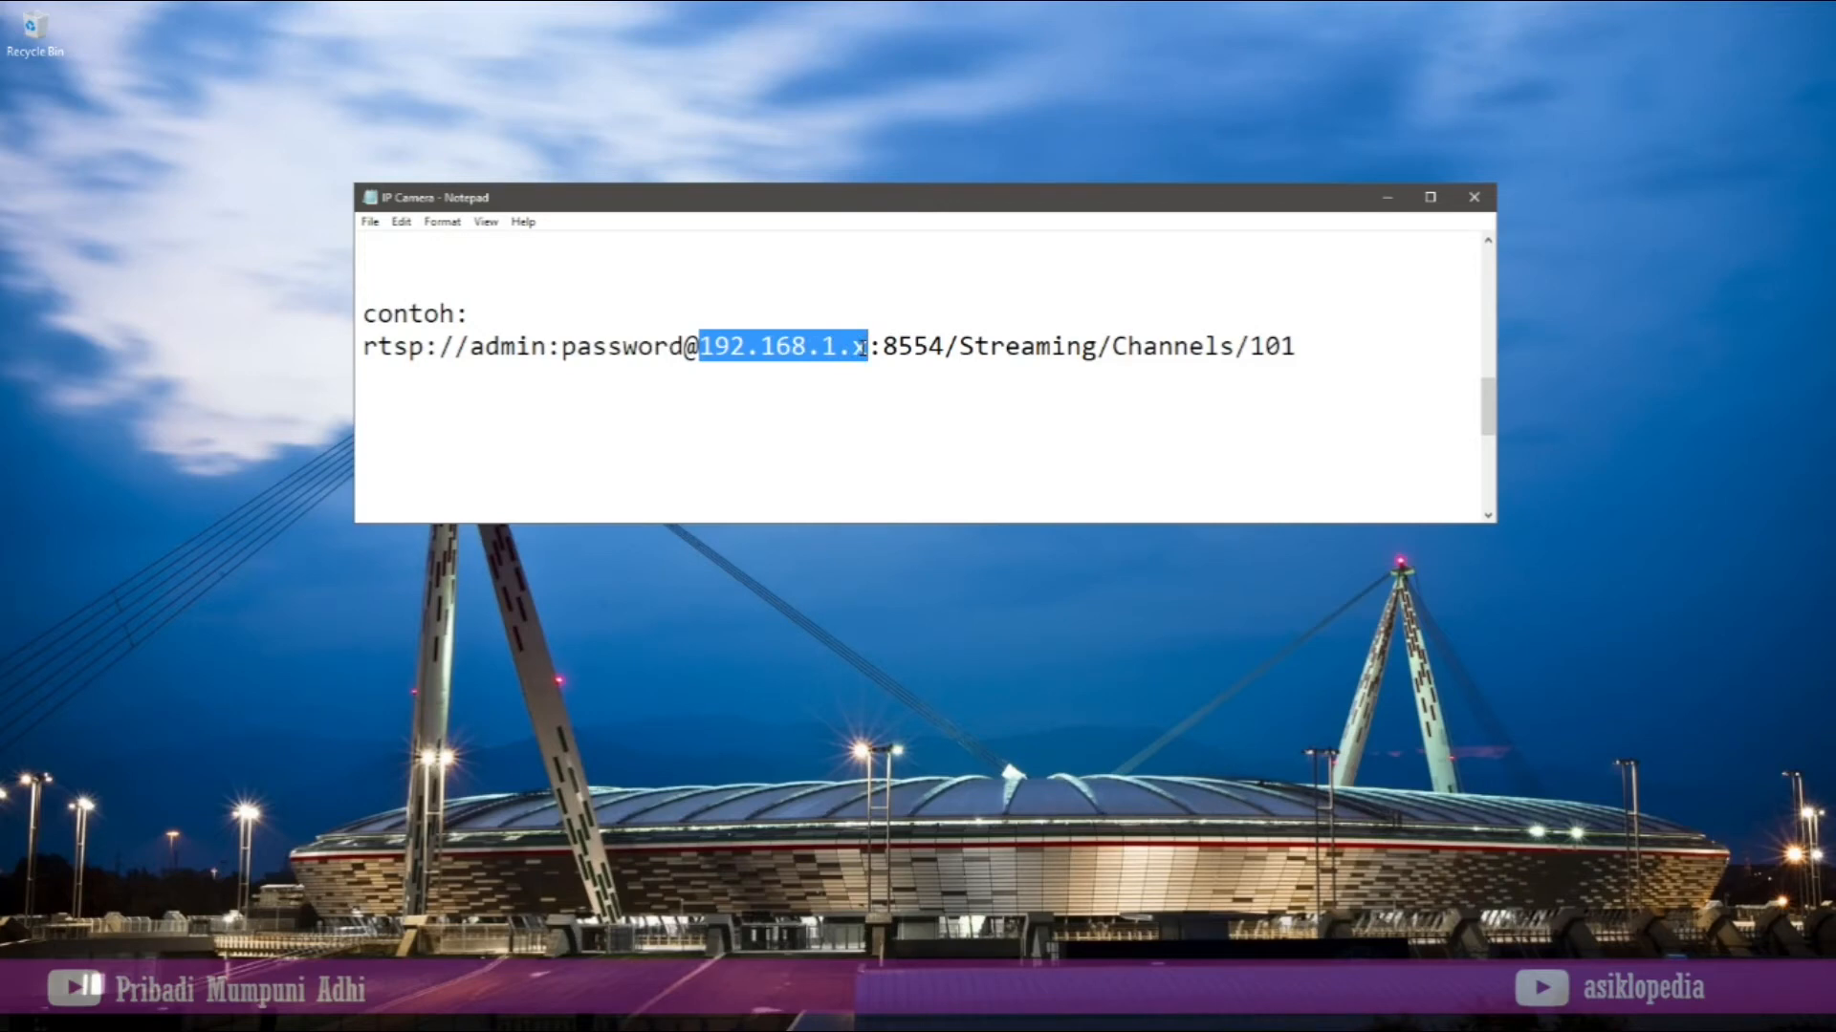
{"action": "left_click", "coordinate": [861, 348]}
{"action": "double_click", "coordinate": [860, 349]}
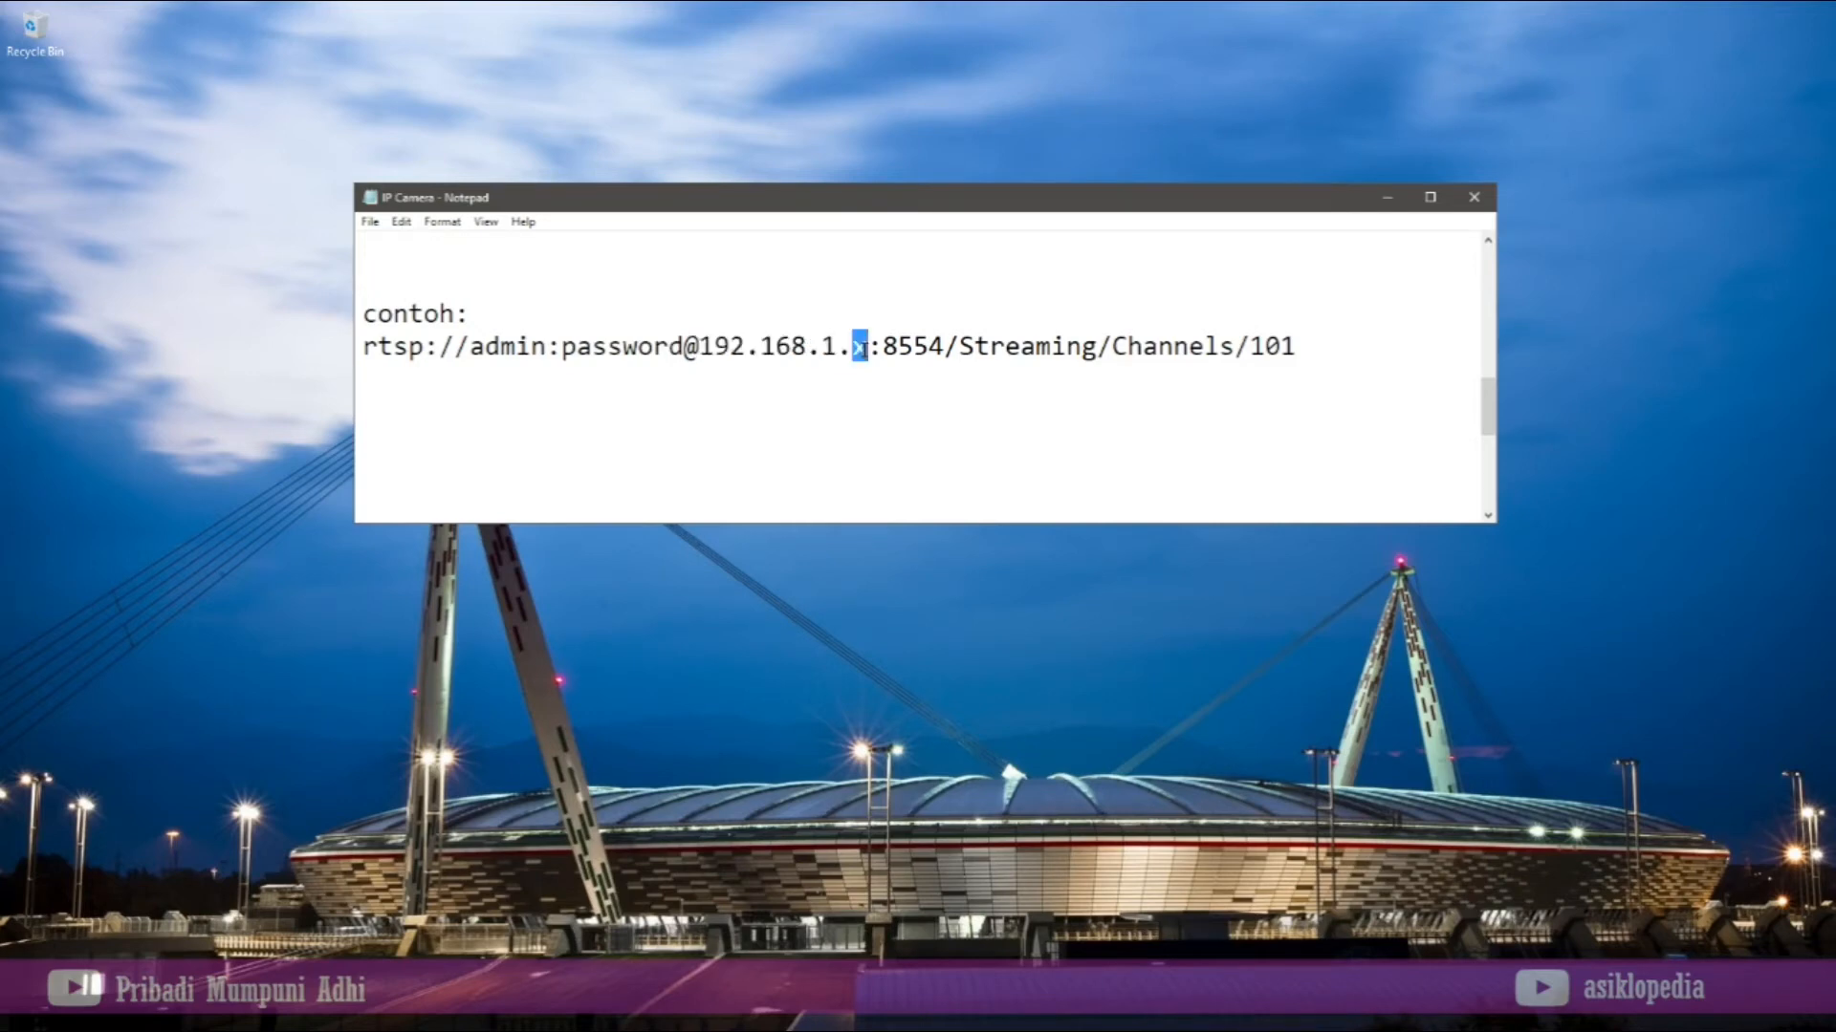
{"action": "left_click", "coordinate": [850, 363]}
{"action": "double_click", "coordinate": [859, 348]}
{"action": "left_click", "coordinate": [857, 349]}
{"action": "left_click_drag", "start_coordinate": [869, 349], "coordinate": [1103, 371]}
{"action": "left_click", "coordinate": [899, 349]}
{"action": "left_click", "coordinate": [979, 348]}
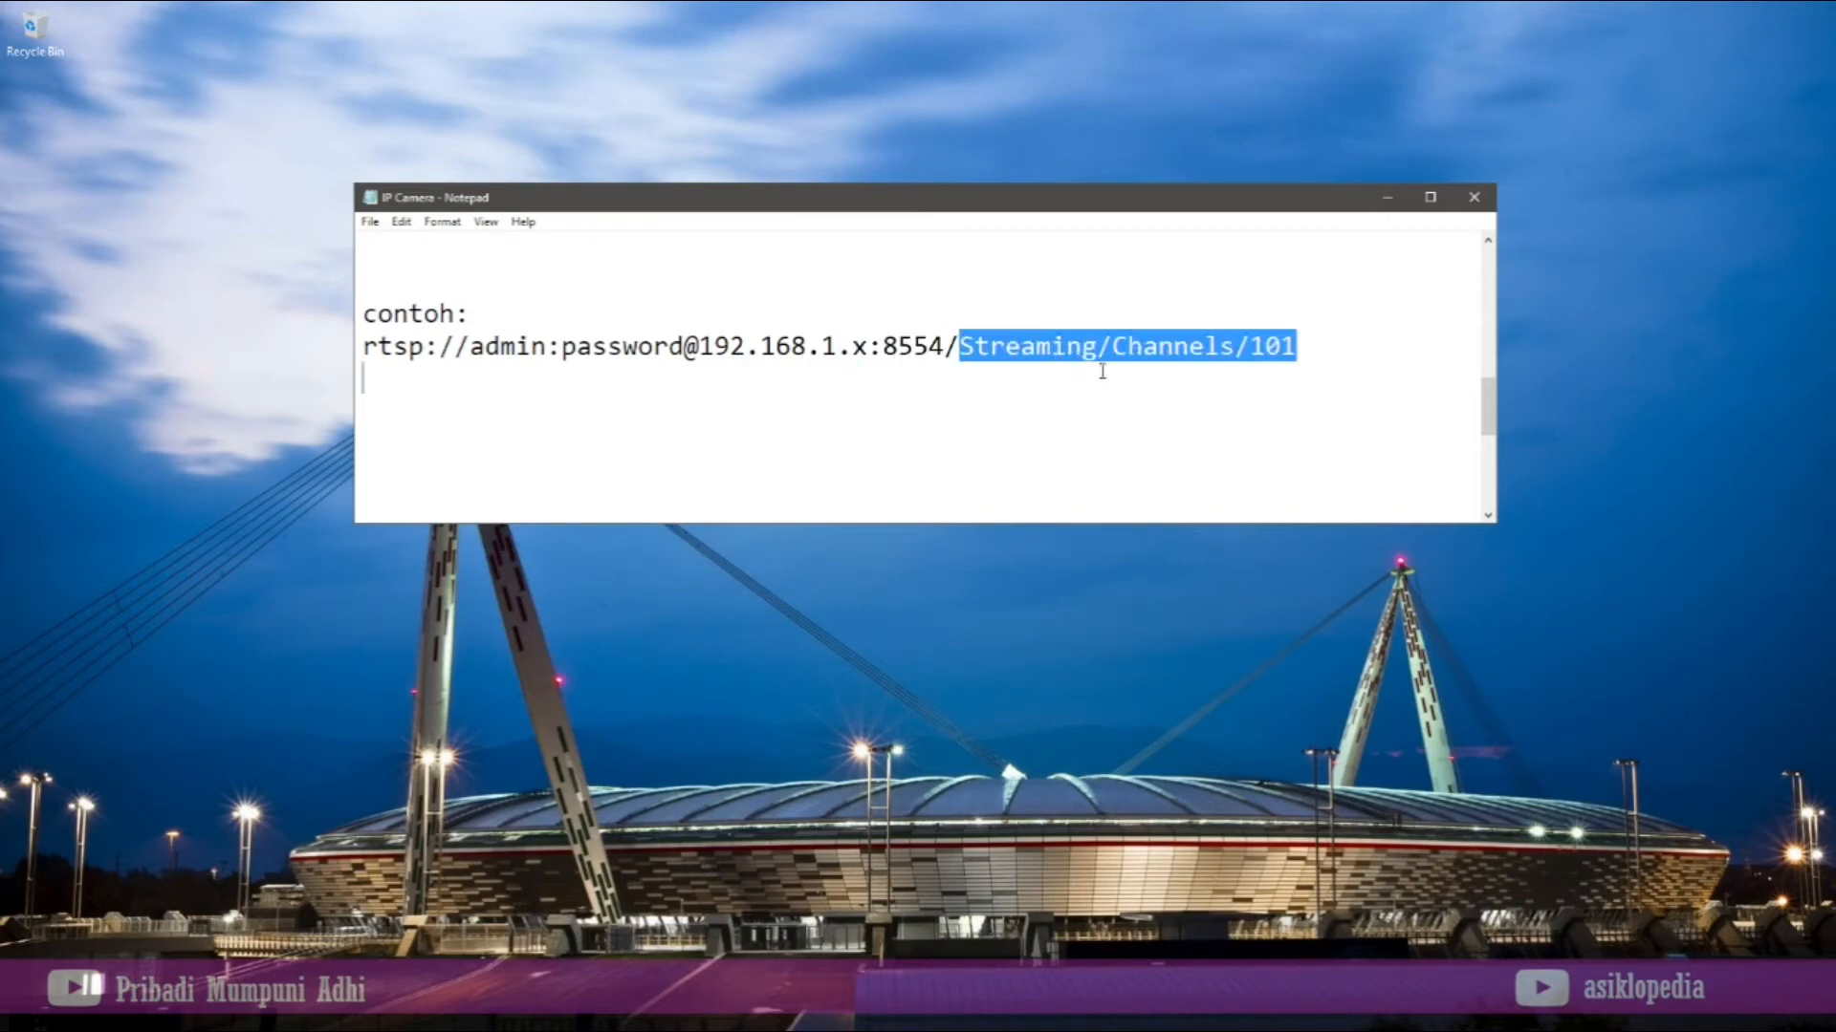
{"action": "left_click", "coordinate": [1071, 393]}
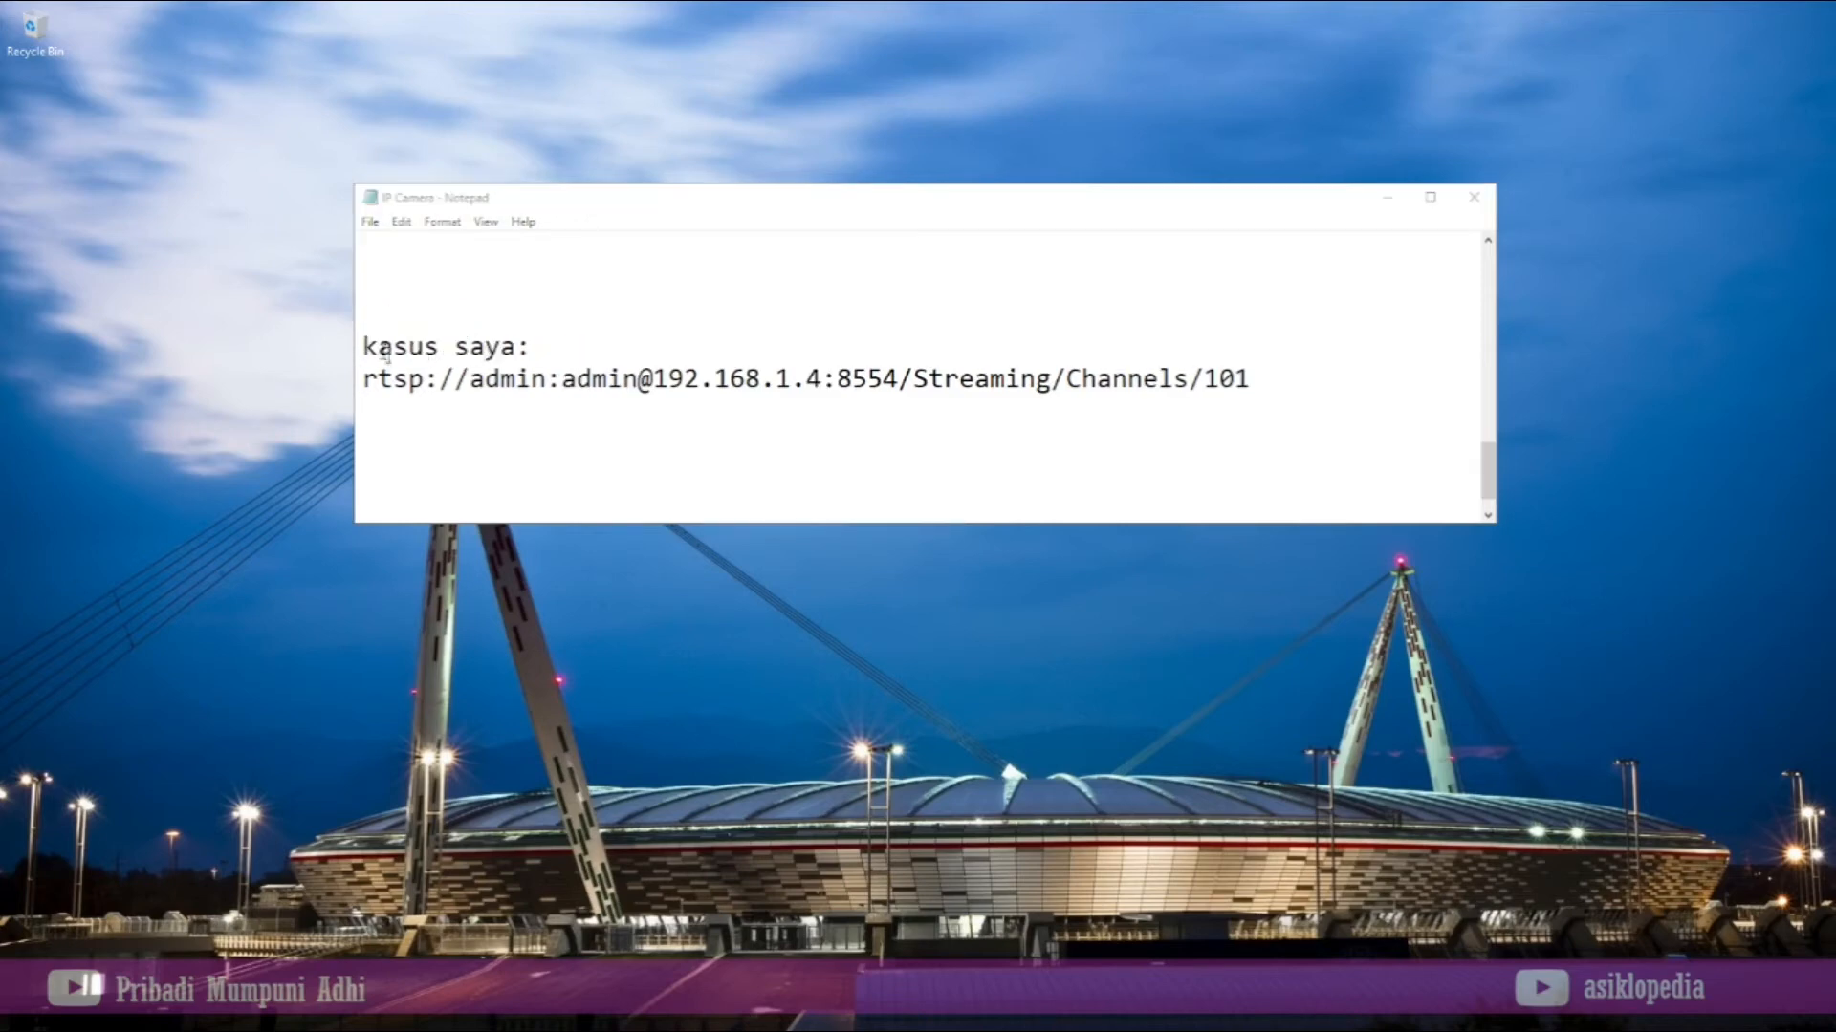
Copy the camera's full RTSP address, including its login credentials, from the notes into the media source's Input and accept the properties.
{"action": "left_click_drag", "start_coordinate": [353, 384], "coordinate": [1193, 398]}
{"action": "key", "text": "ctrl+c"}
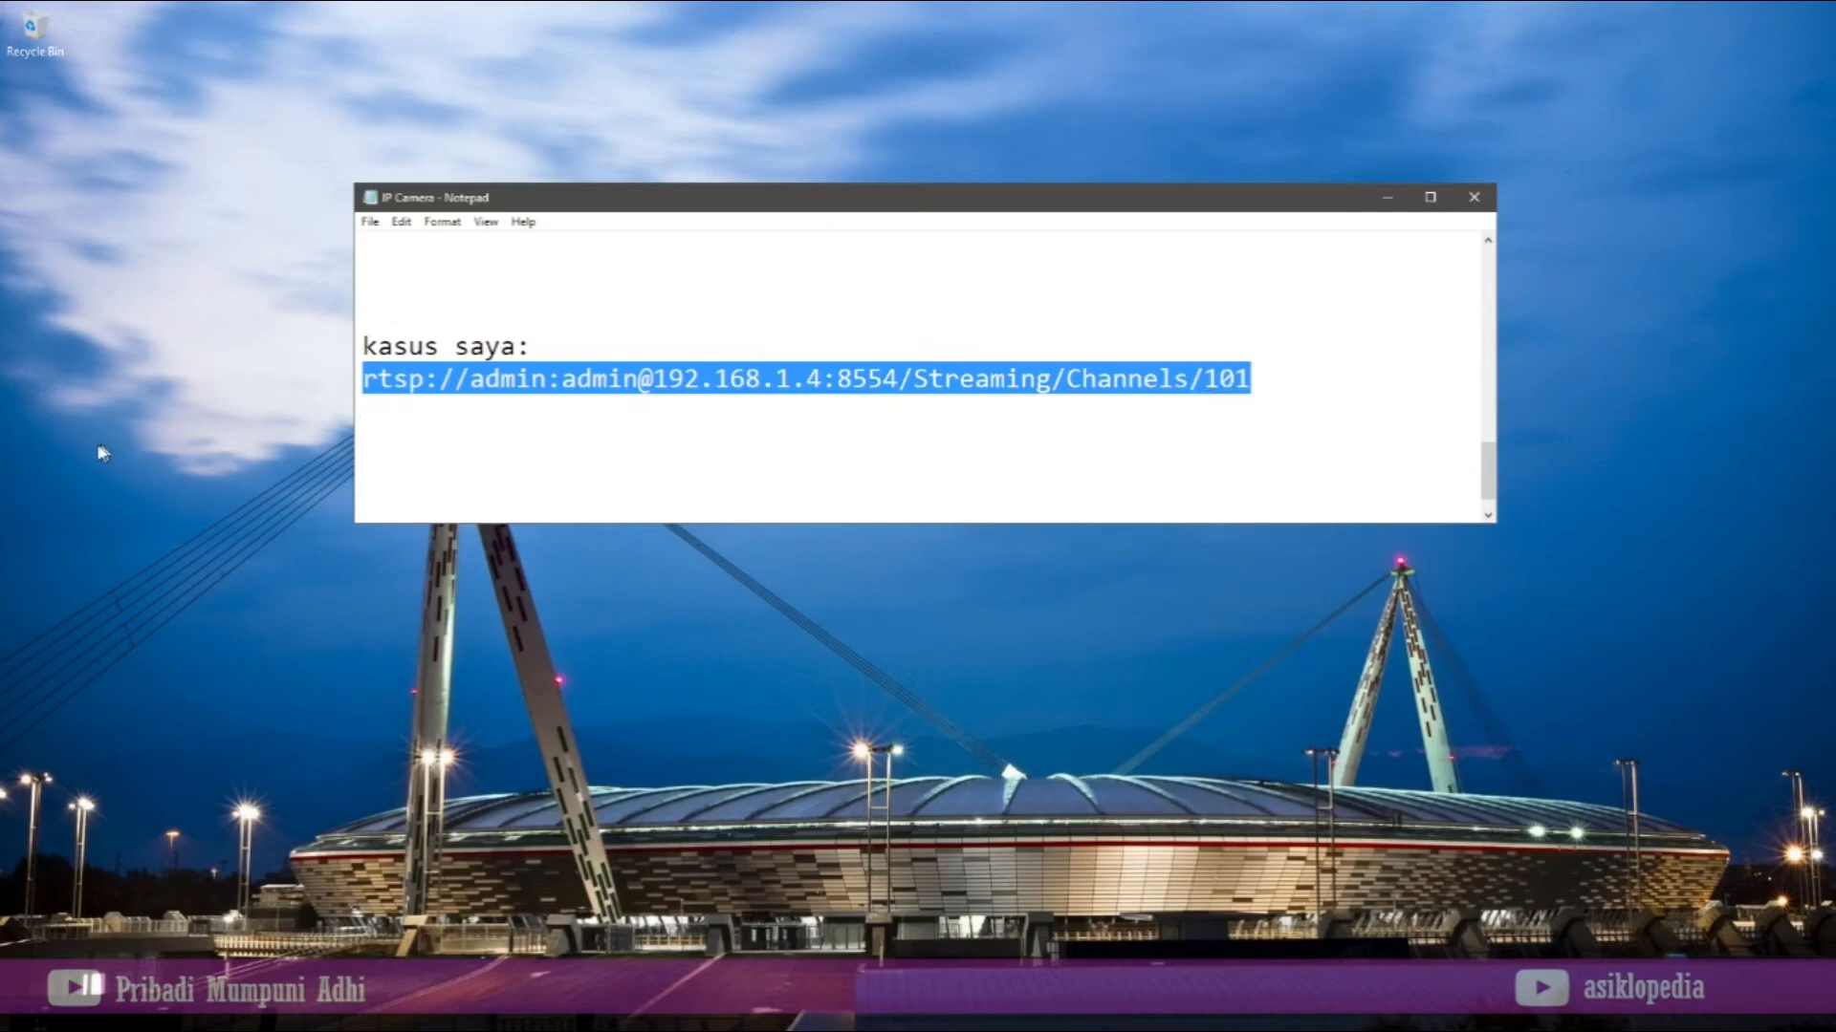
{"action": "key", "text": "alt+Tab"}
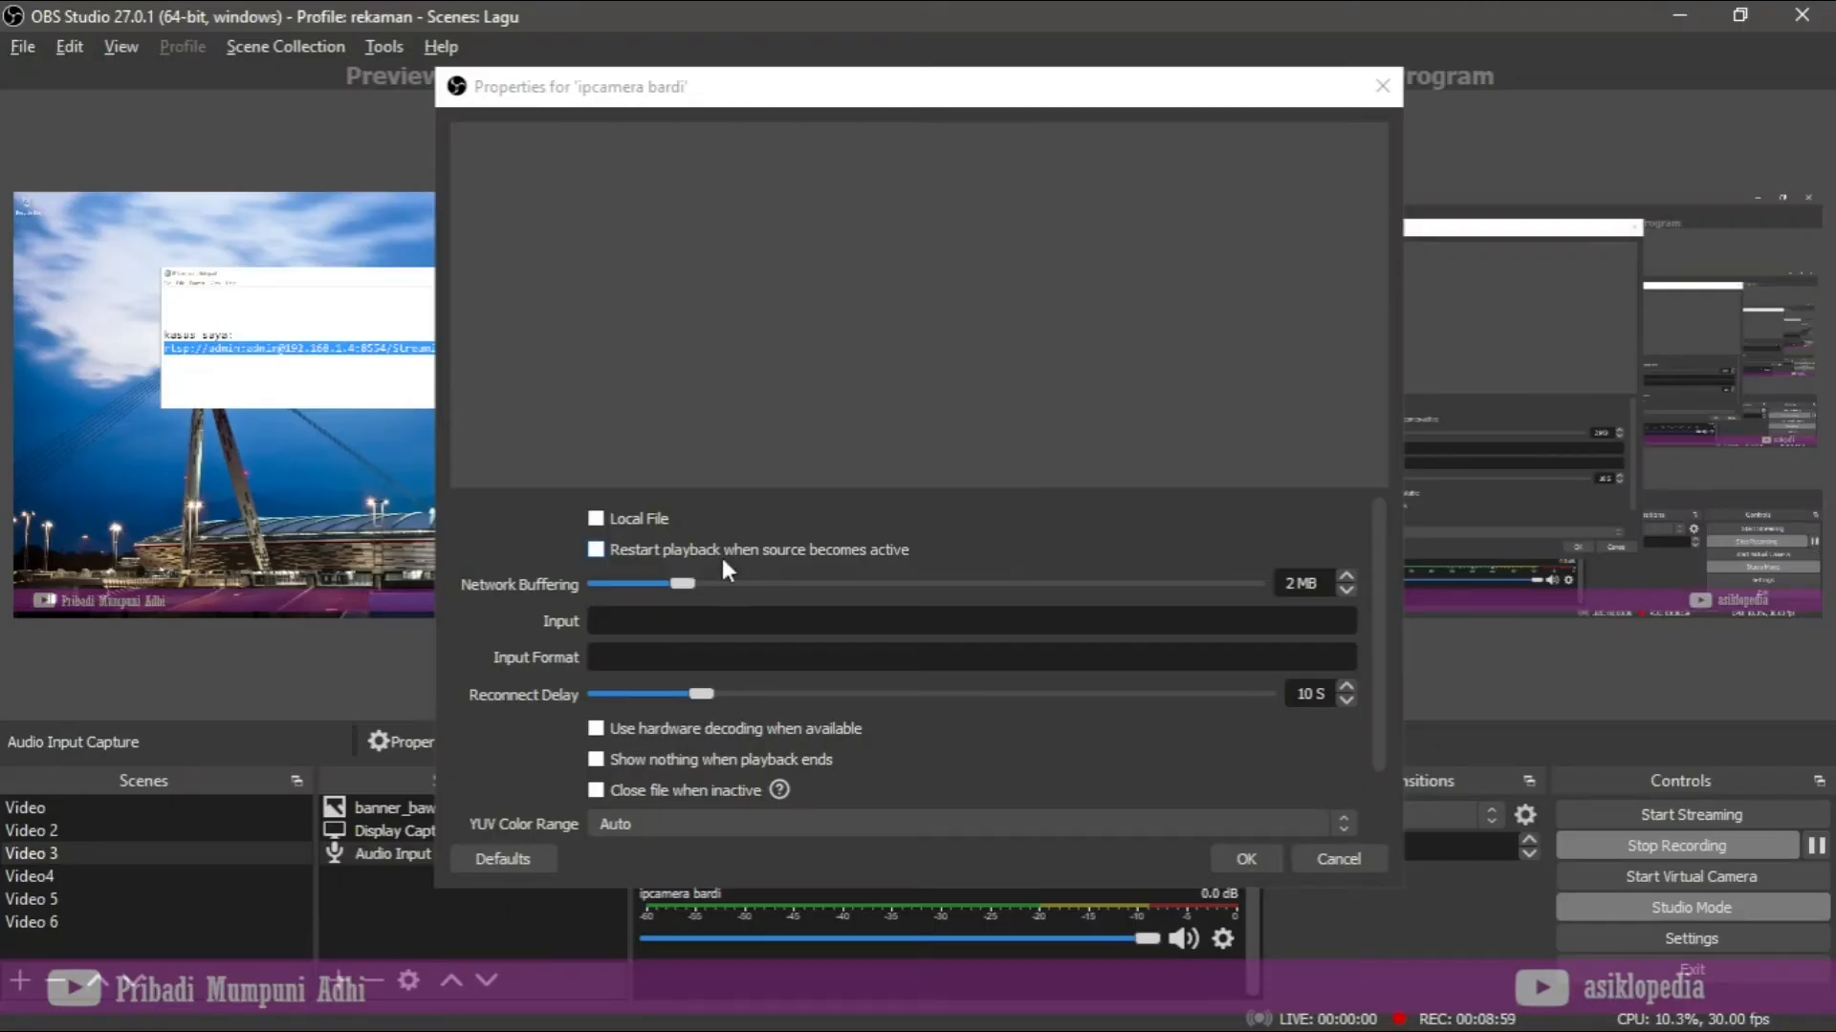
{"action": "left_click", "coordinate": [668, 626]}
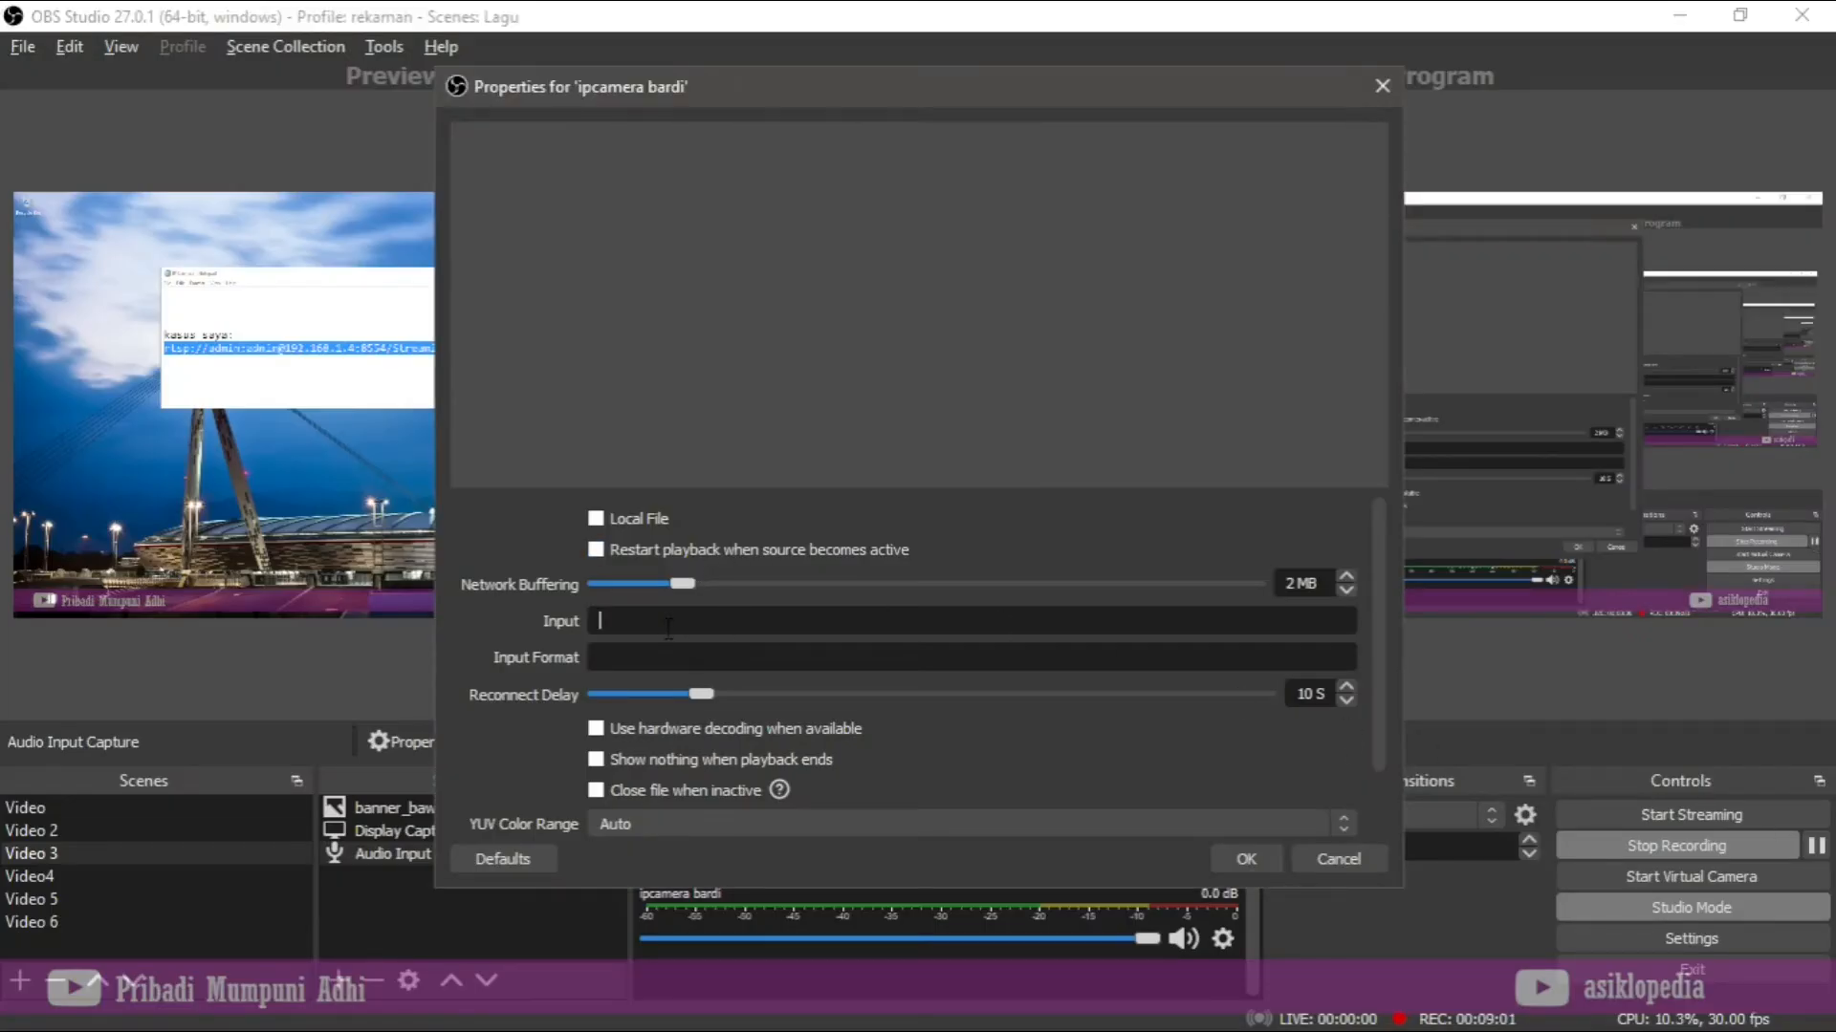
{"action": "key", "text": "ctrl+v"}
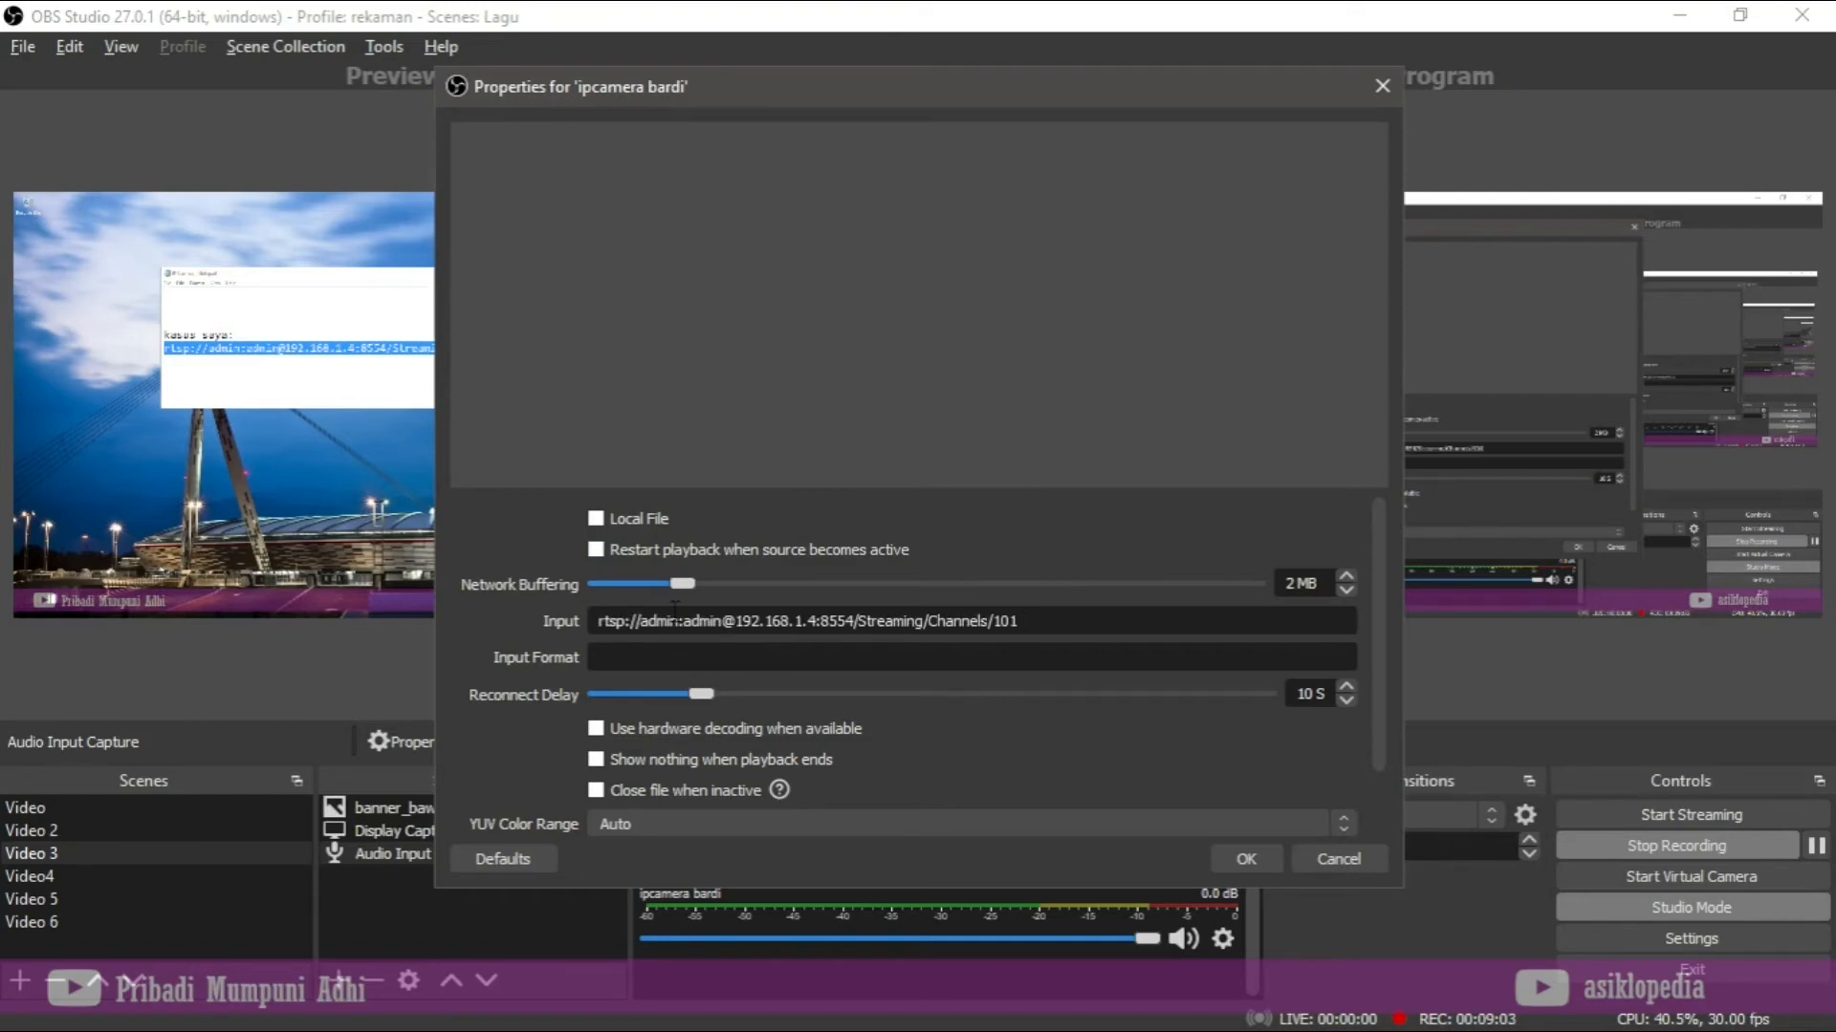
{"action": "left_click", "coordinate": [1228, 860]}
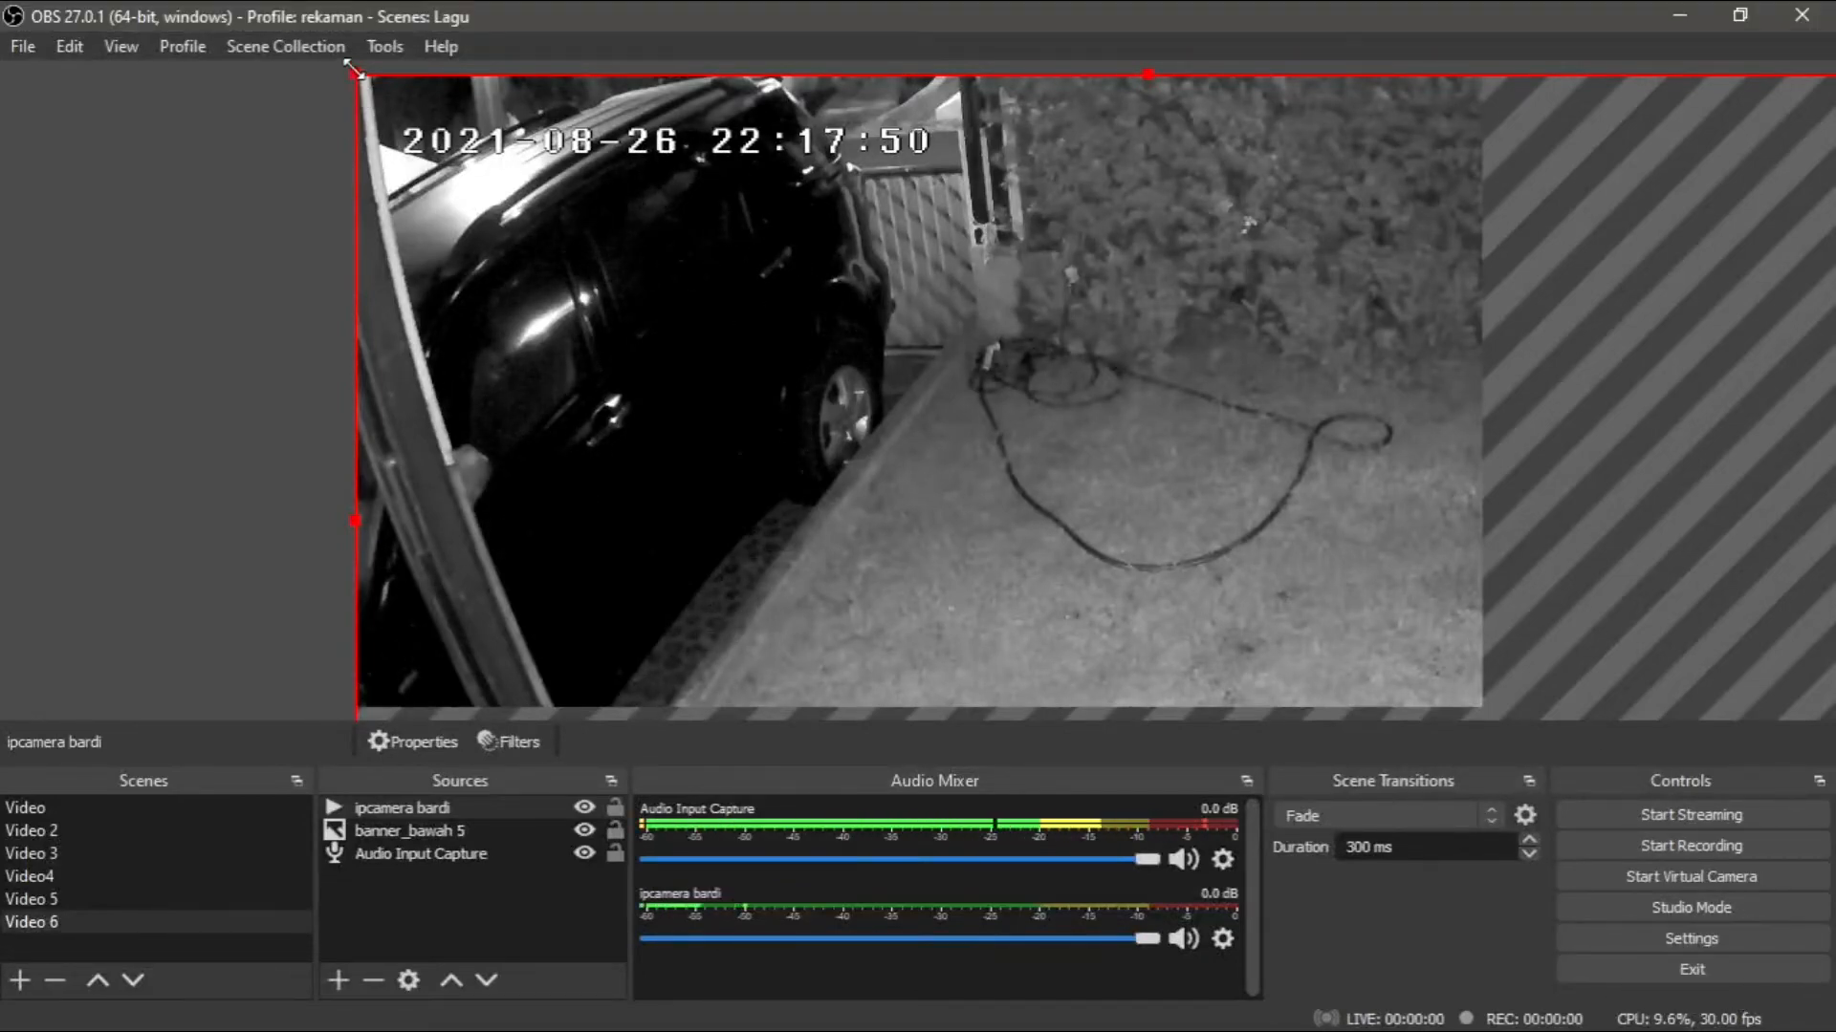
Scale the ipcamera bardi source to fill the whole canvas and move banner_bawah 5 above it in the source order.
{"action": "left_click_drag", "start_coordinate": [356, 74], "coordinate": [655, 239]}
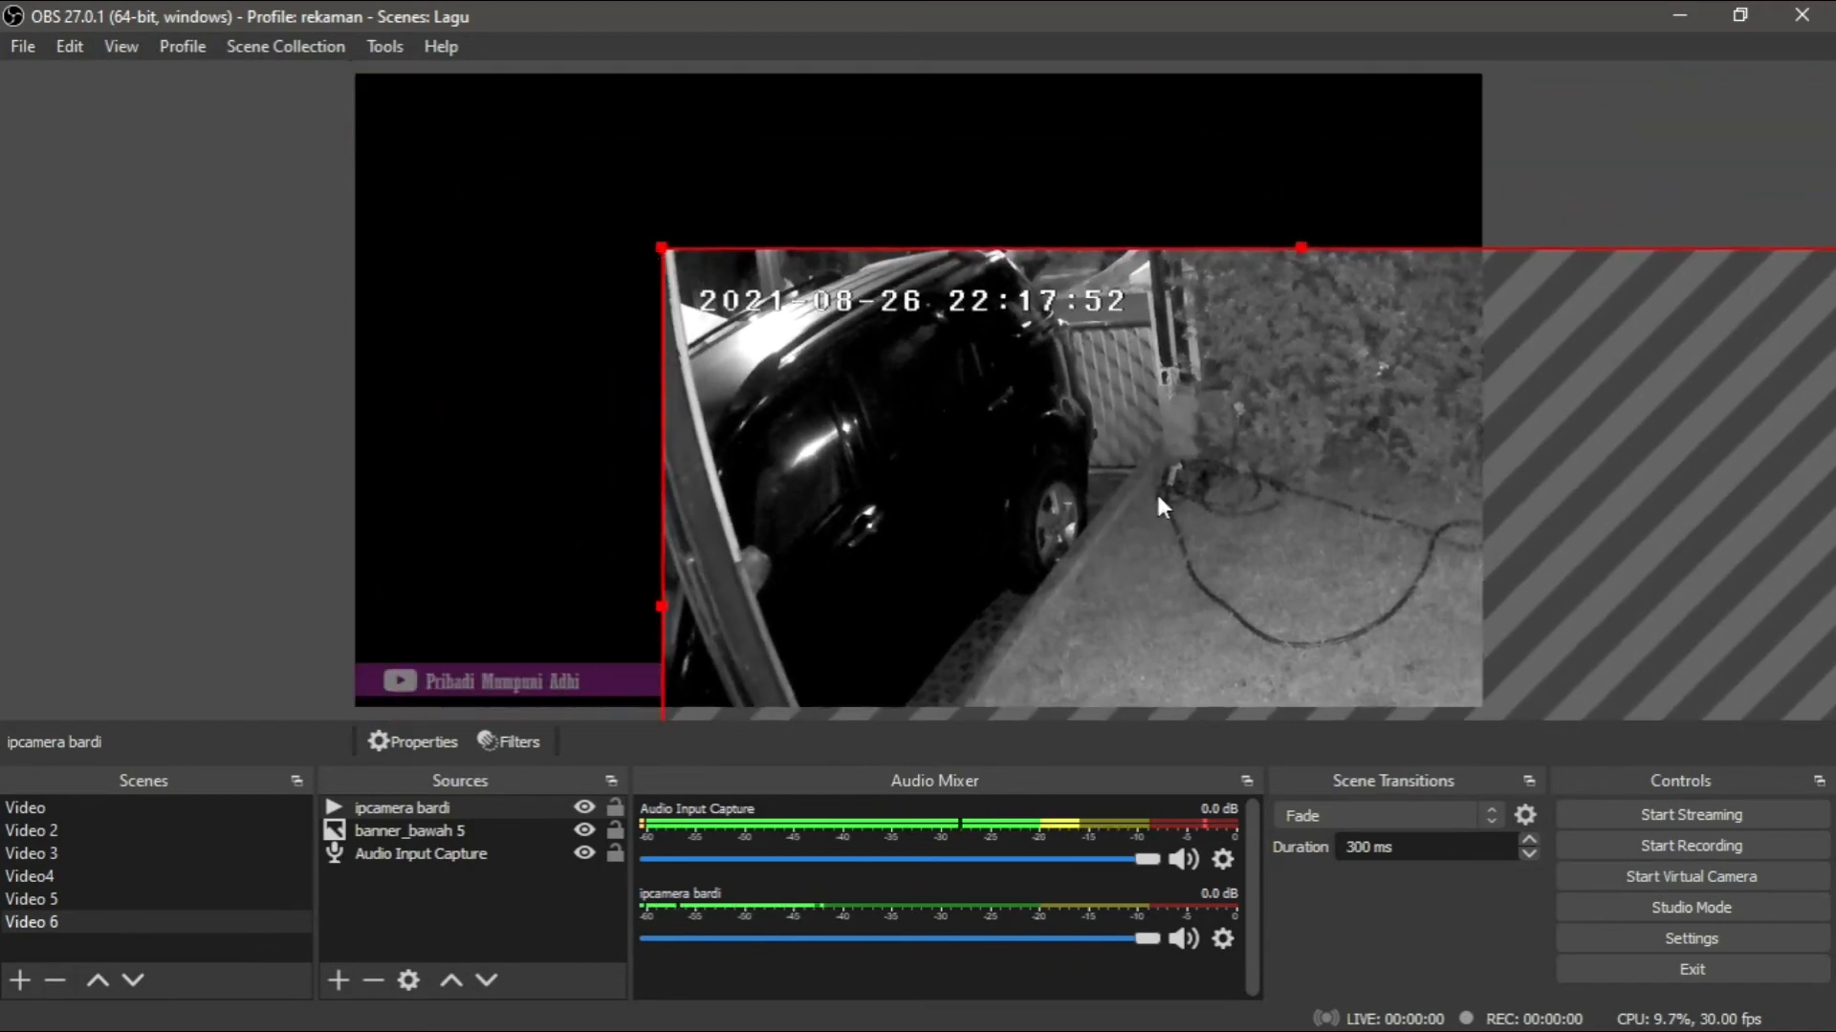
{"action": "left_click_drag", "start_coordinate": [1154, 490], "coordinate": [849, 332]}
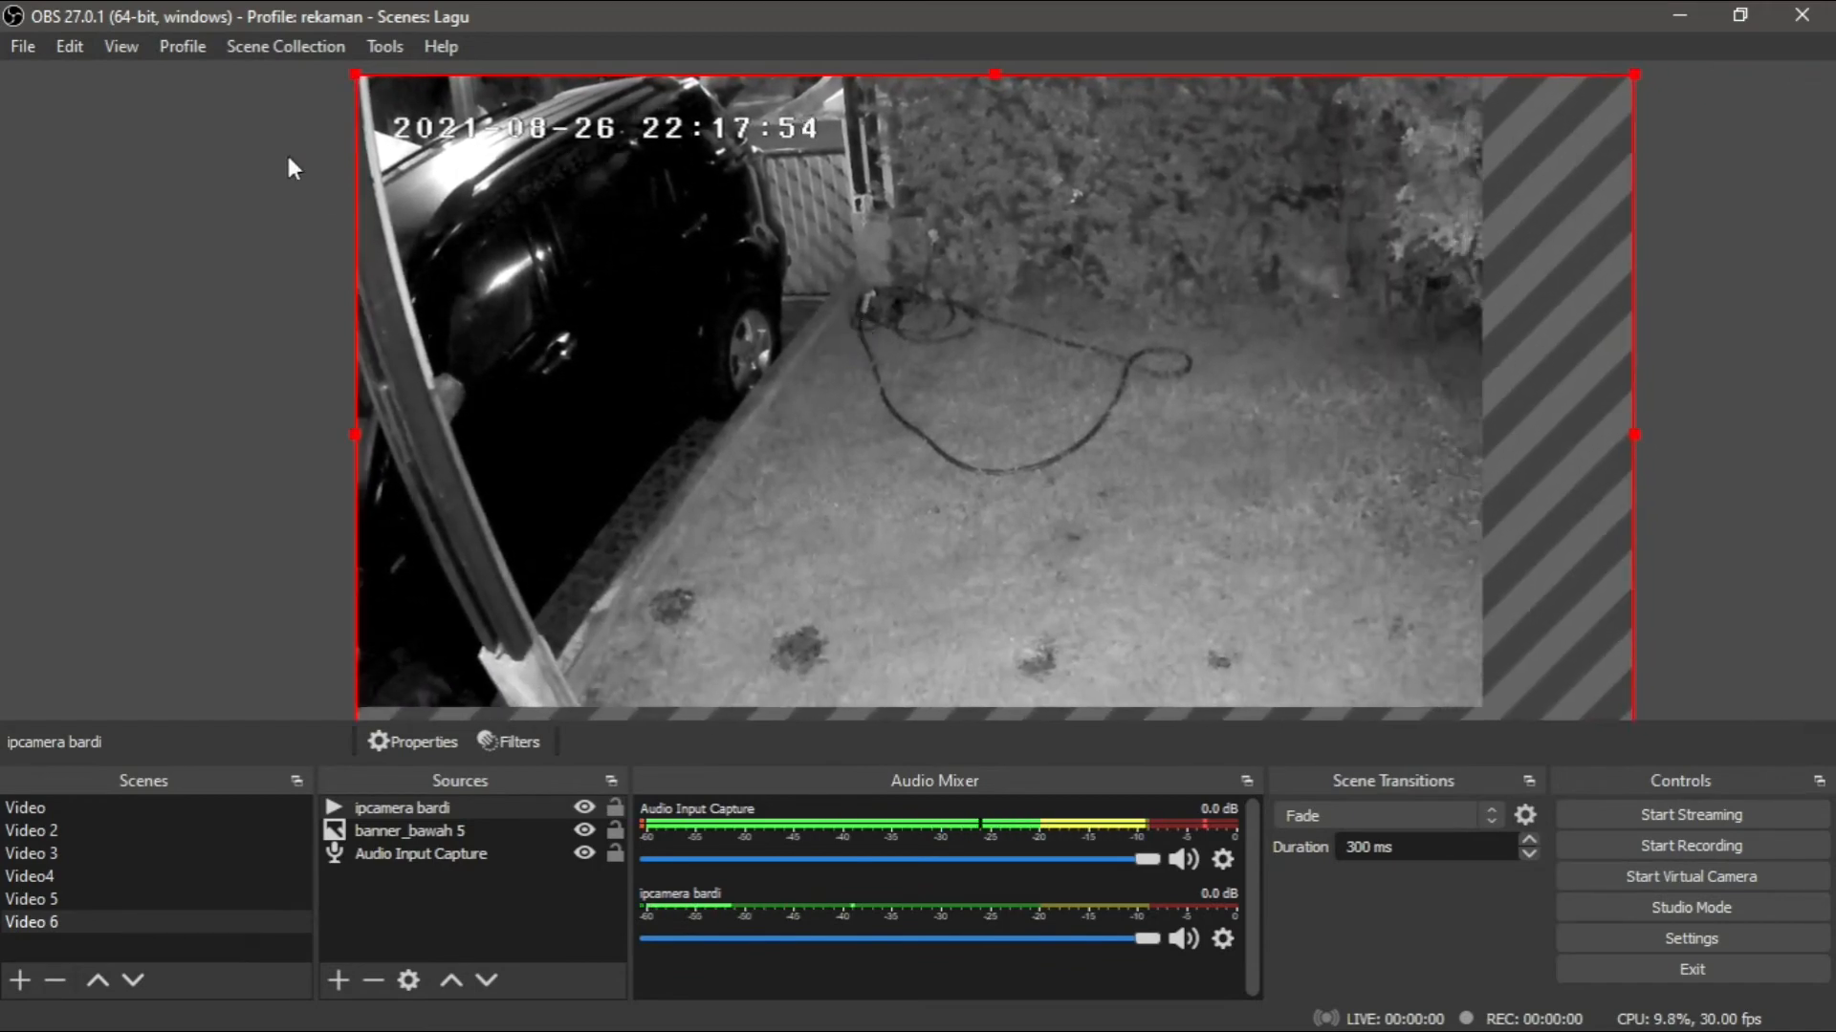
{"action": "left_click", "coordinate": [346, 71]}
{"action": "left_click", "coordinate": [614, 224]}
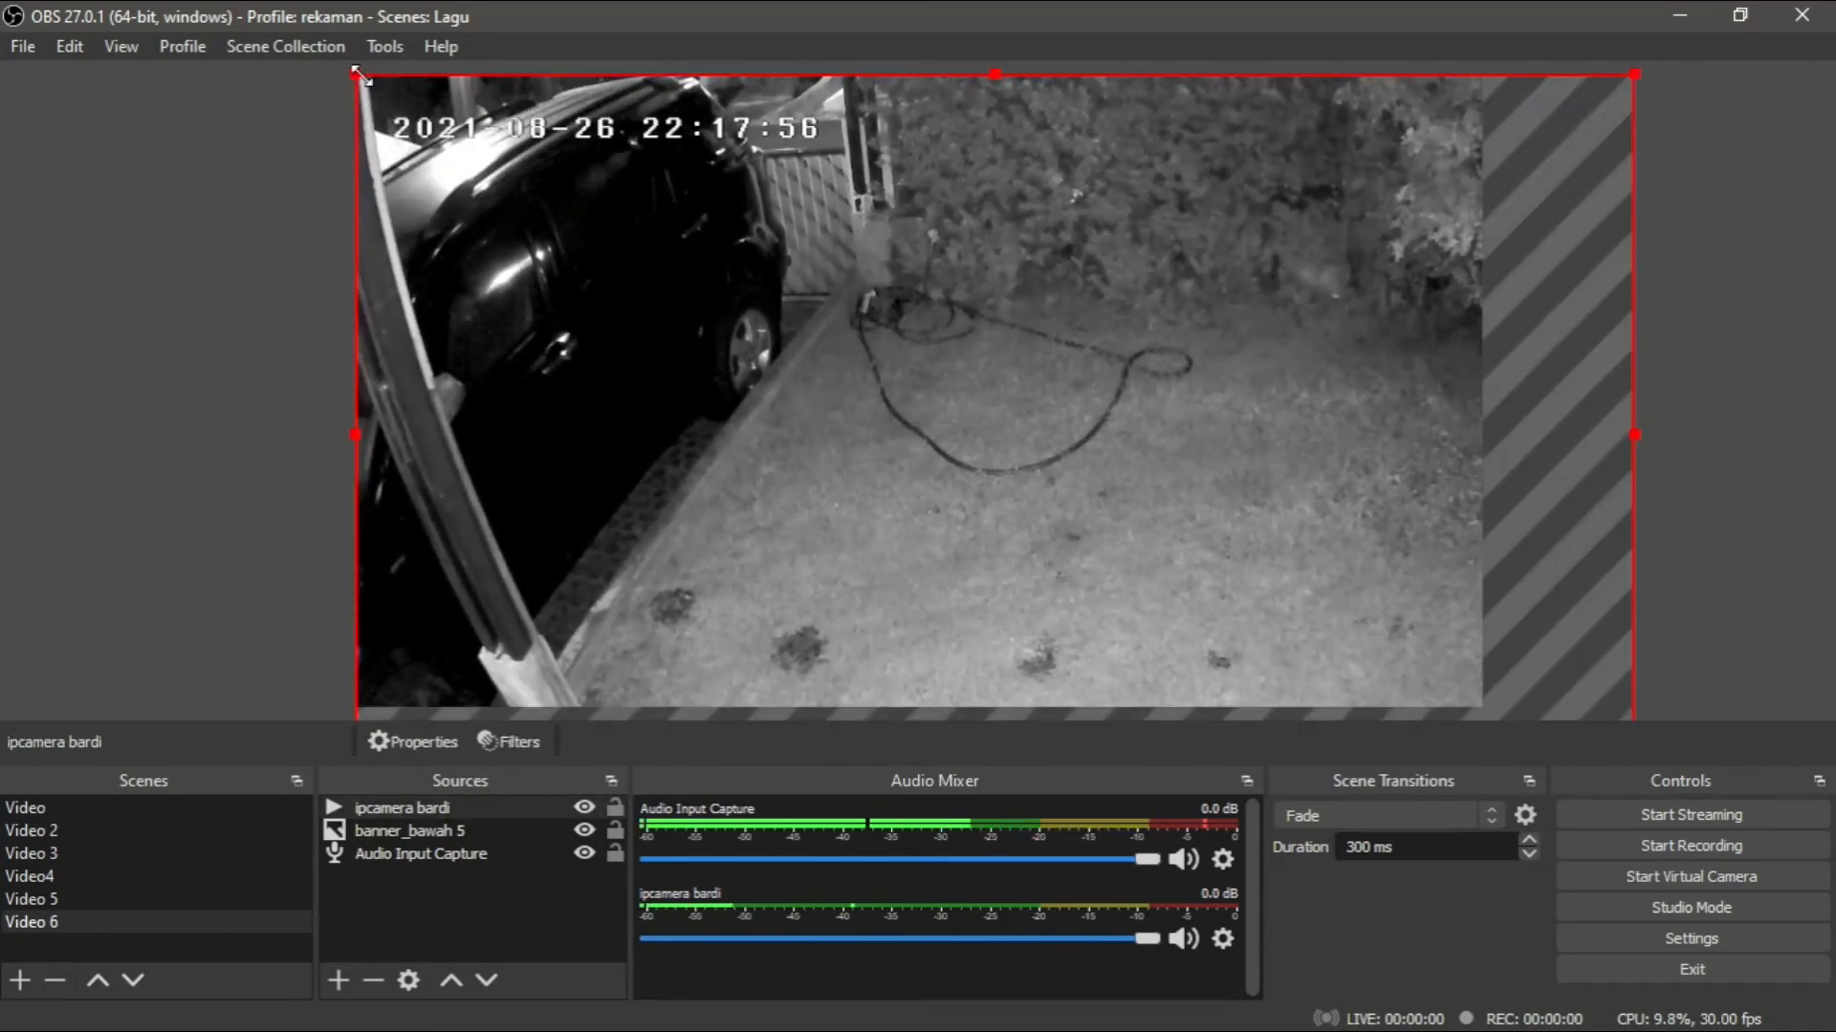
{"action": "left_click_drag", "start_coordinate": [356, 75], "coordinate": [591, 209]}
{"action": "left_click_drag", "start_coordinate": [798, 339], "coordinate": [631, 233]}
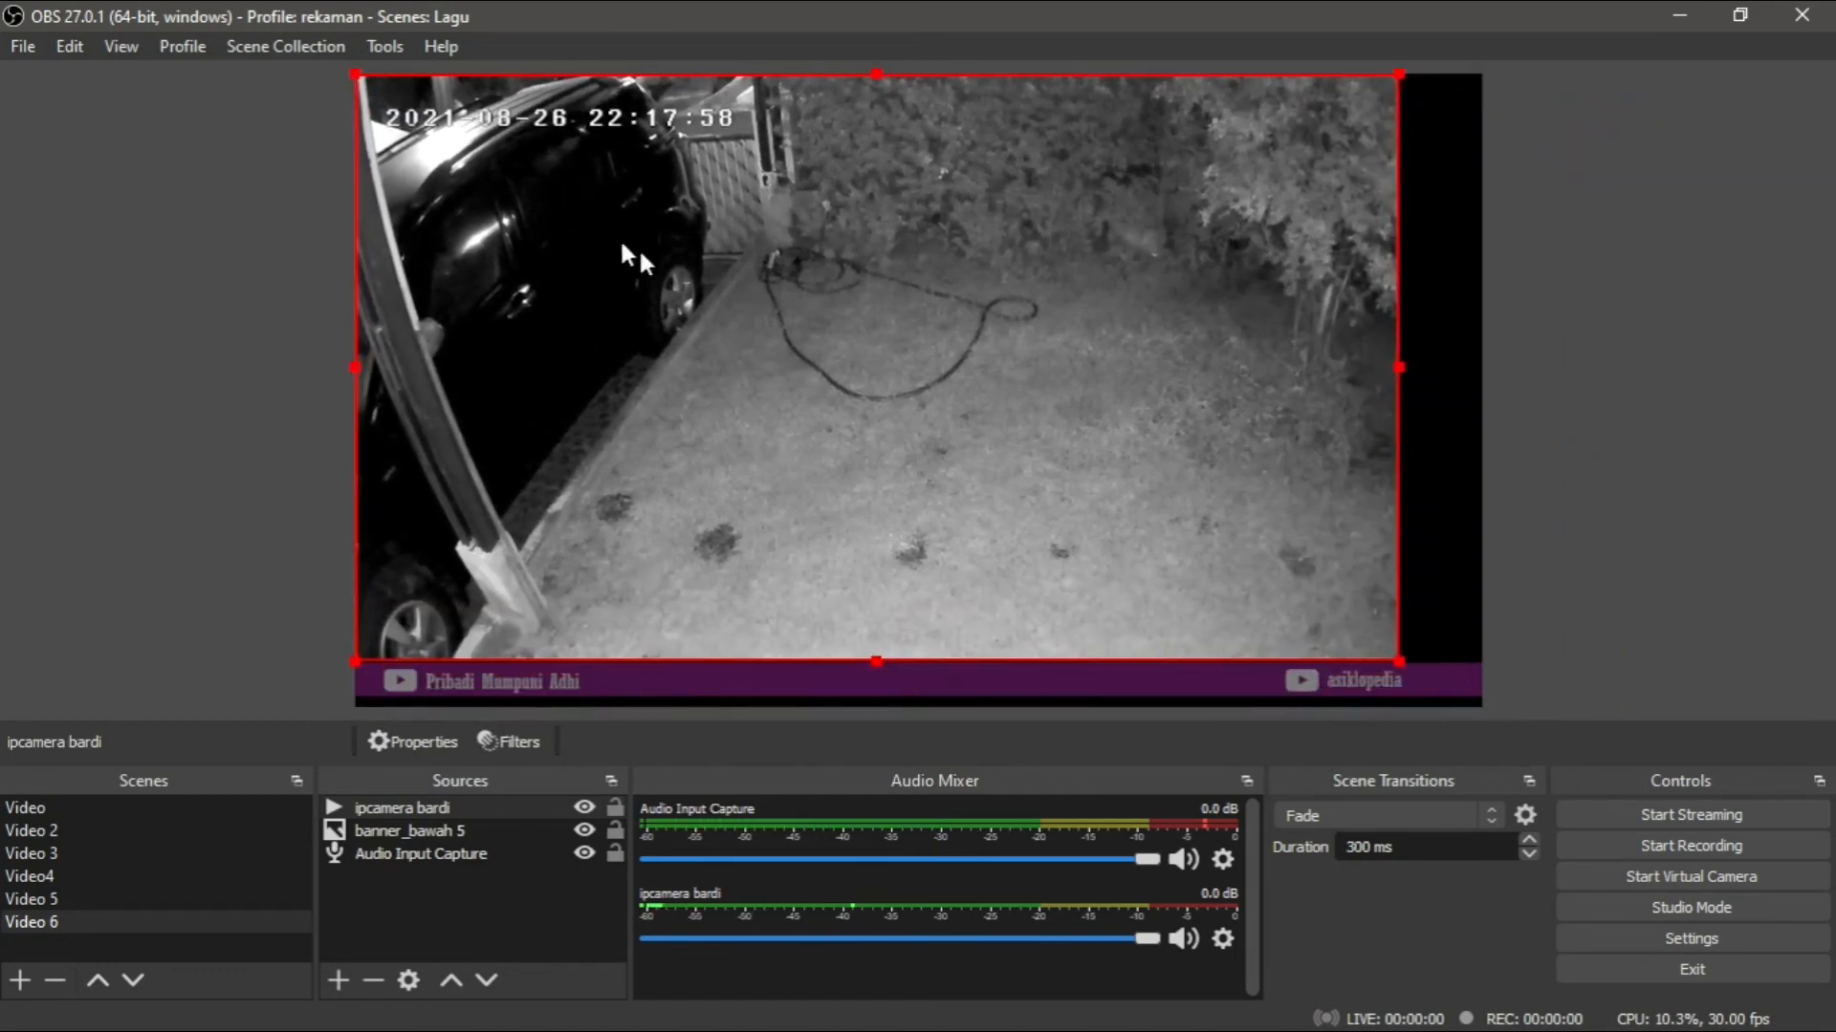
{"action": "left_click_drag", "start_coordinate": [1417, 366], "coordinate": [1477, 368]}
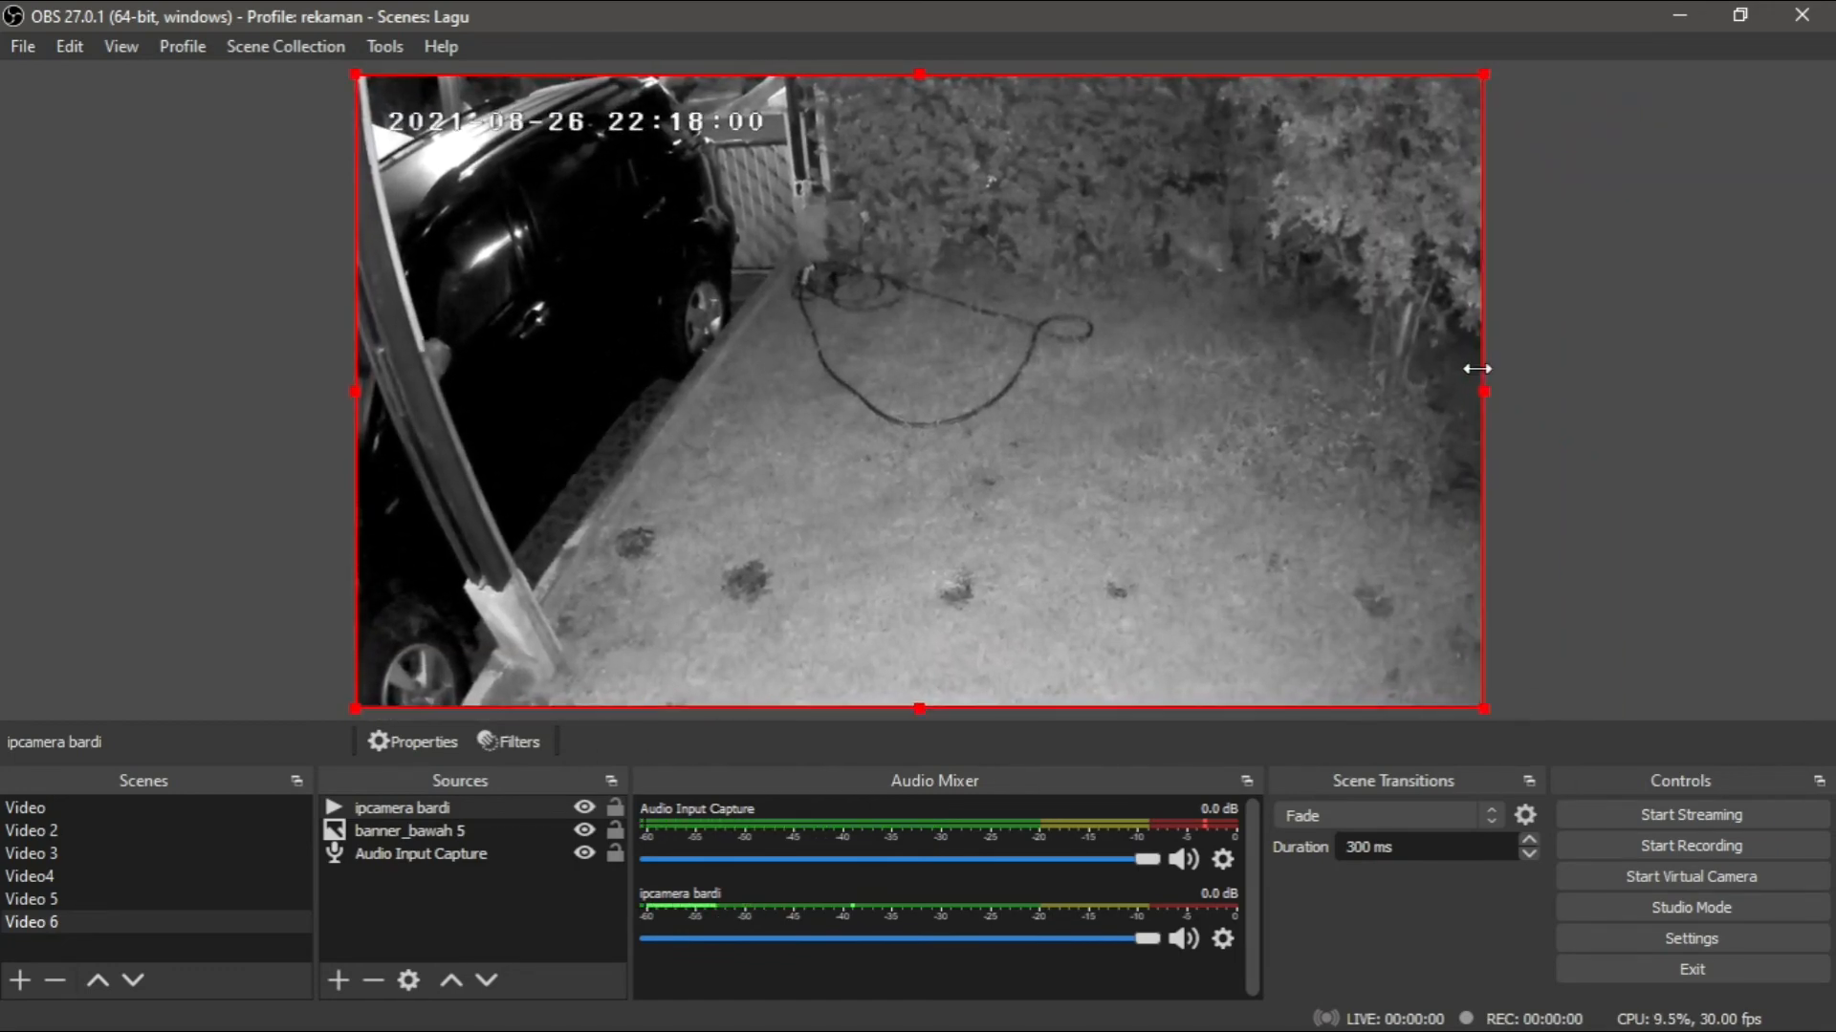
{"action": "left_click", "coordinate": [413, 829]}
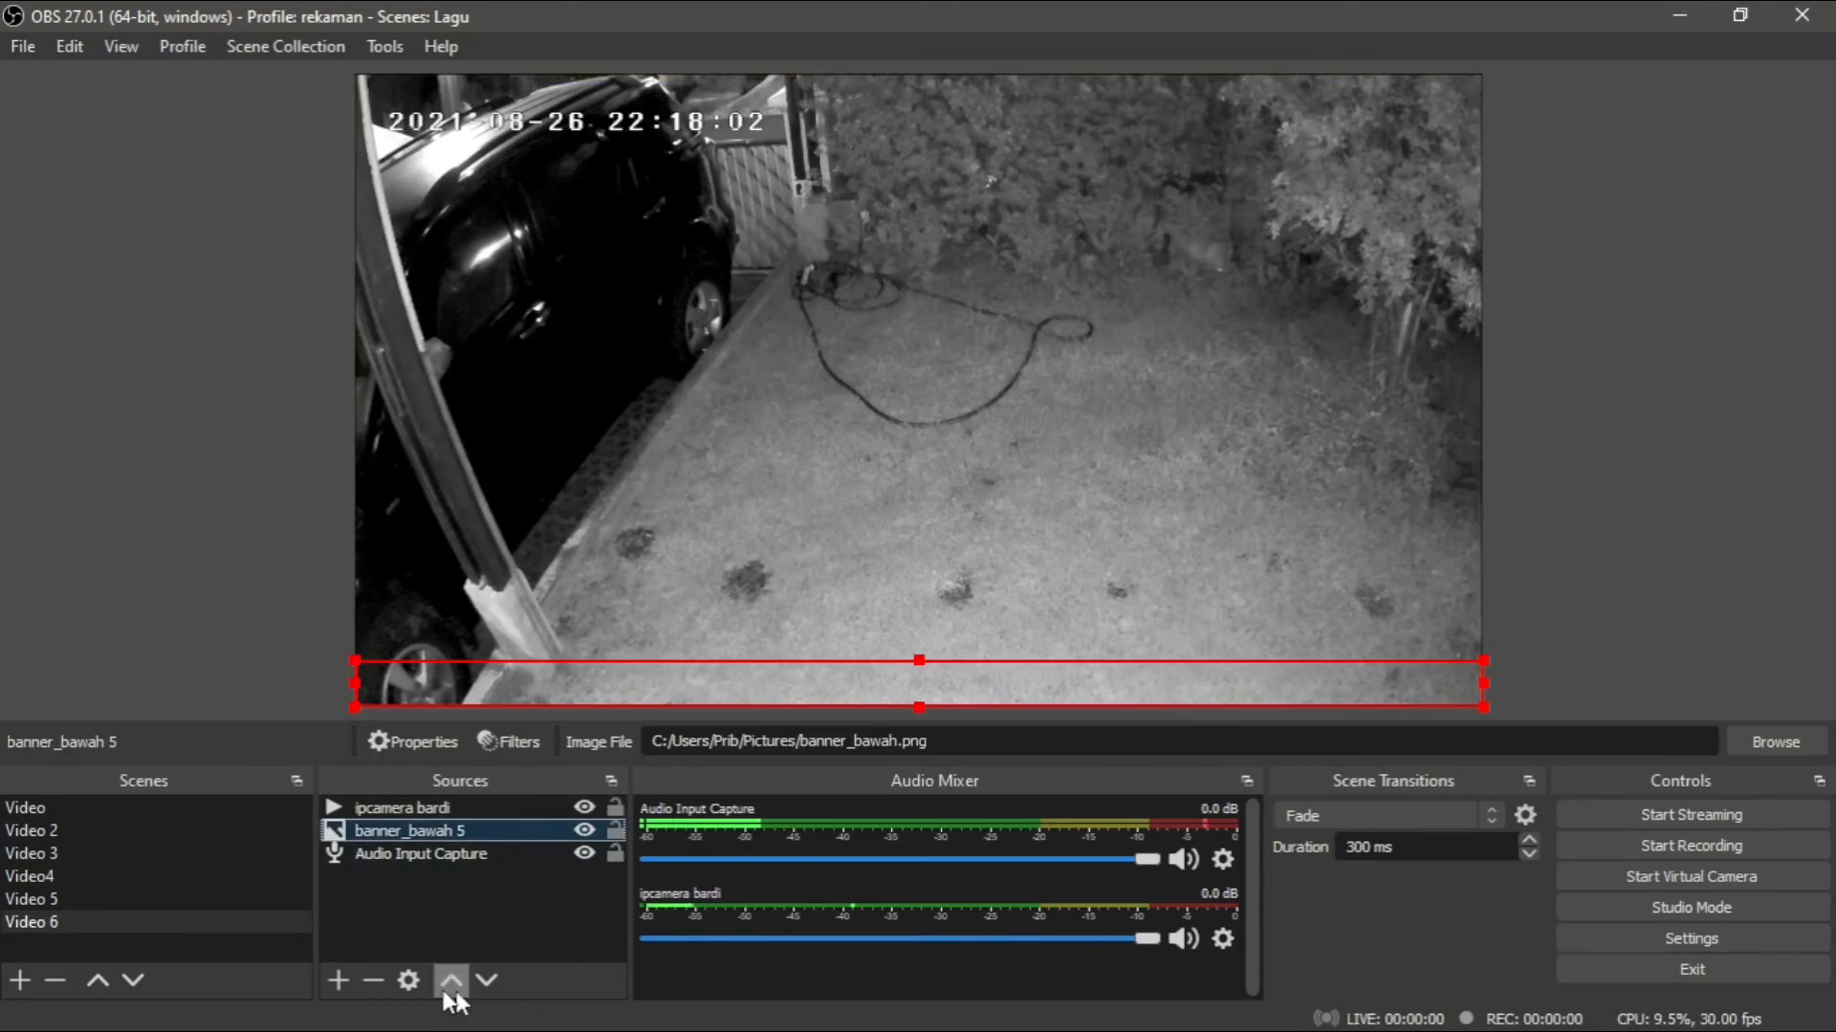
{"action": "left_click", "coordinate": [449, 980]}
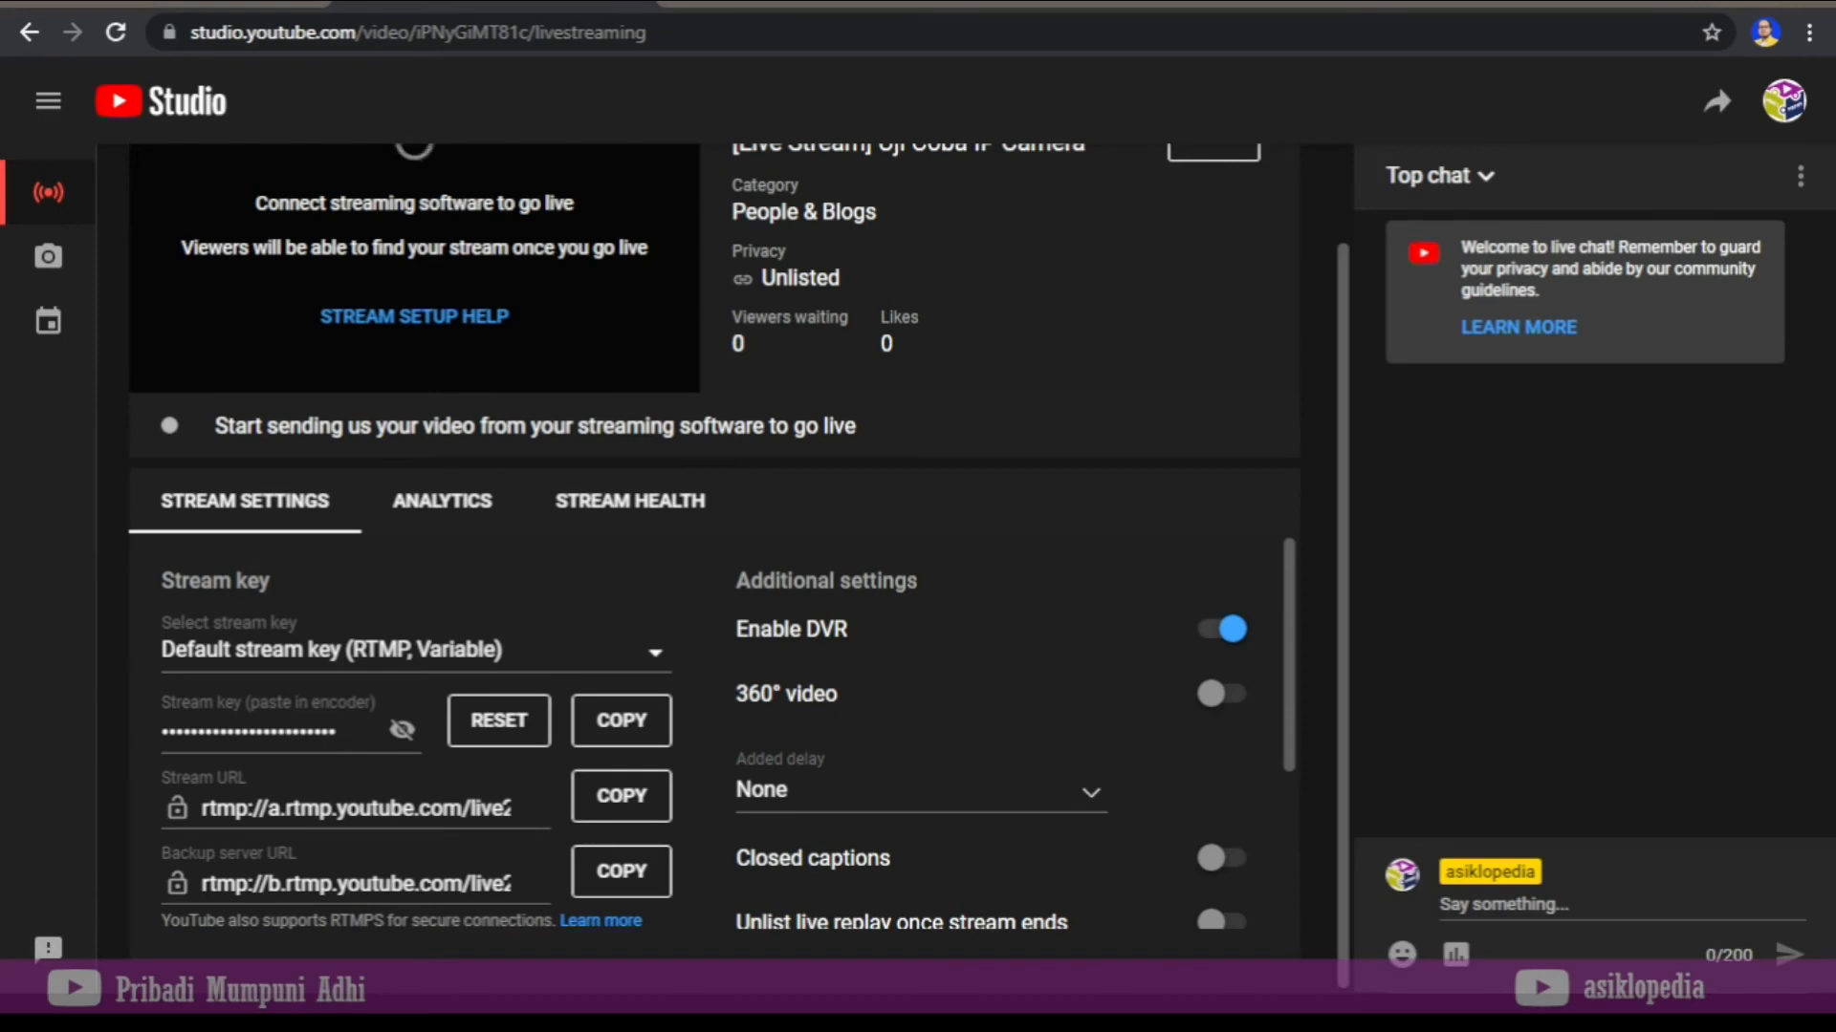
Switch from YouTube Studio back to OBS Studio and start streaming the Video 6 scene.
{"action": "key", "text": "alt+Tab"}
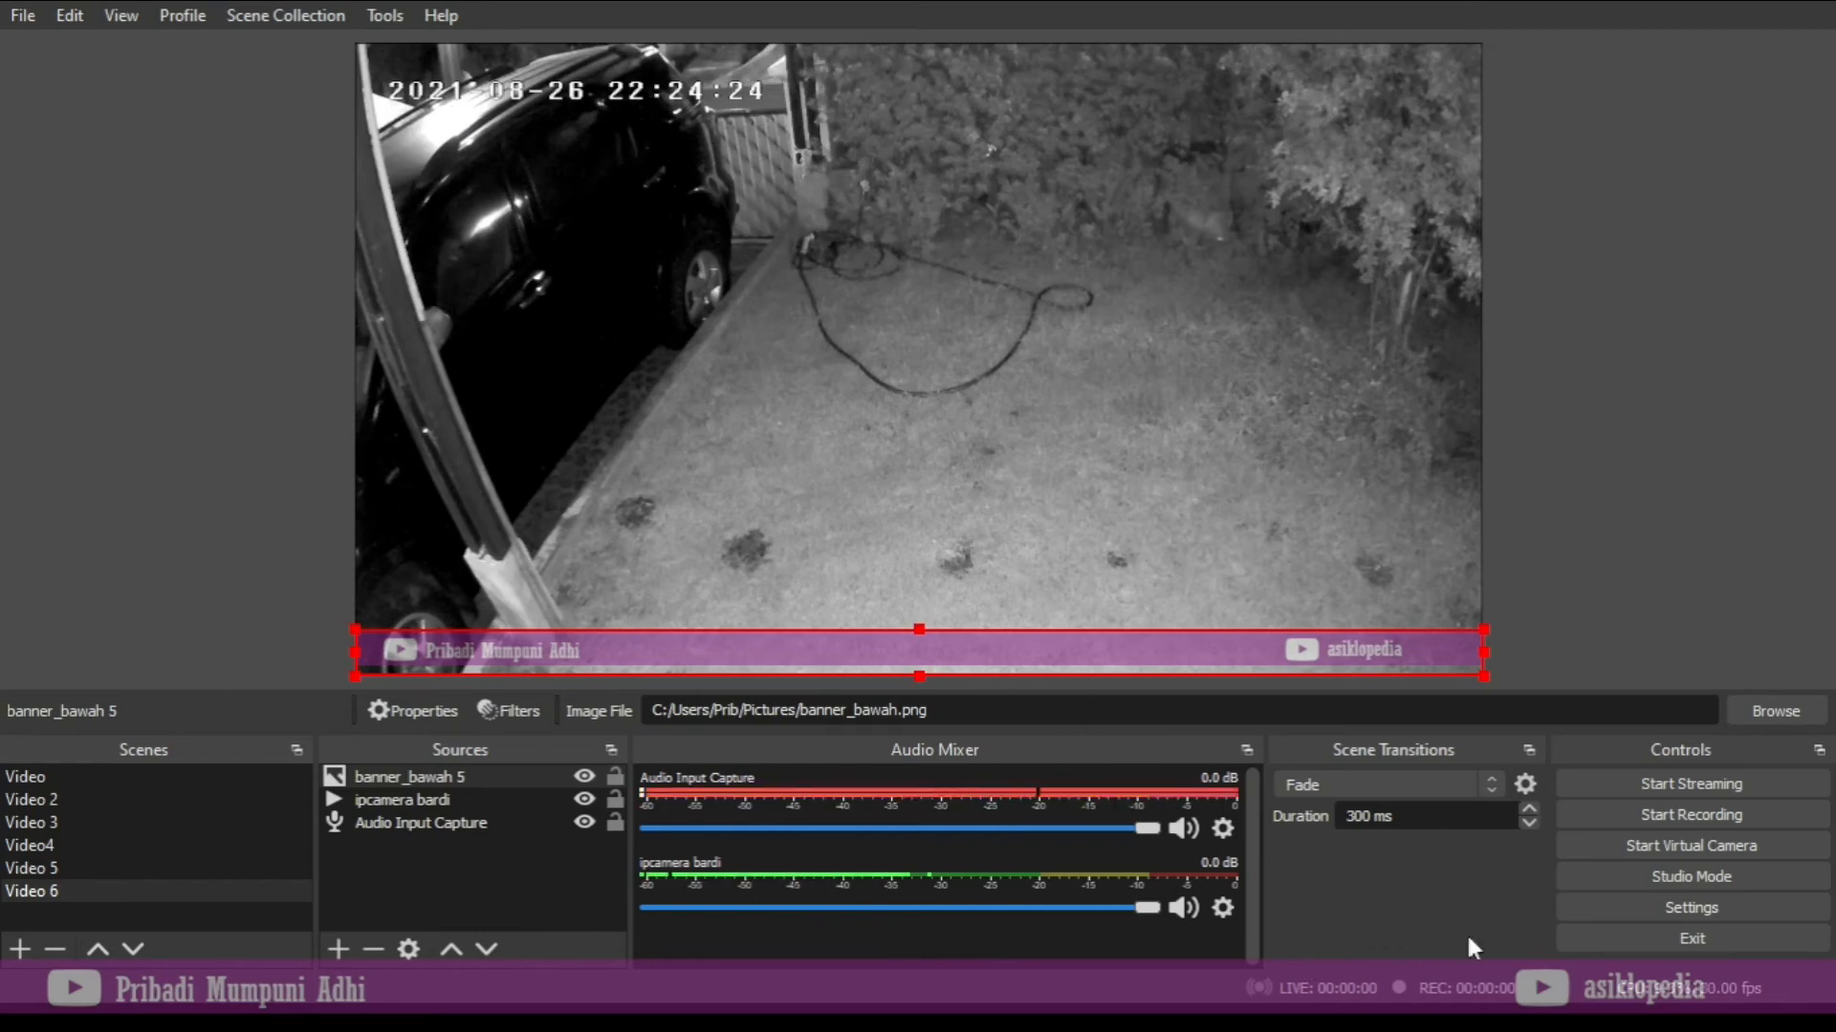
{"action": "left_click", "coordinate": [1649, 783]}
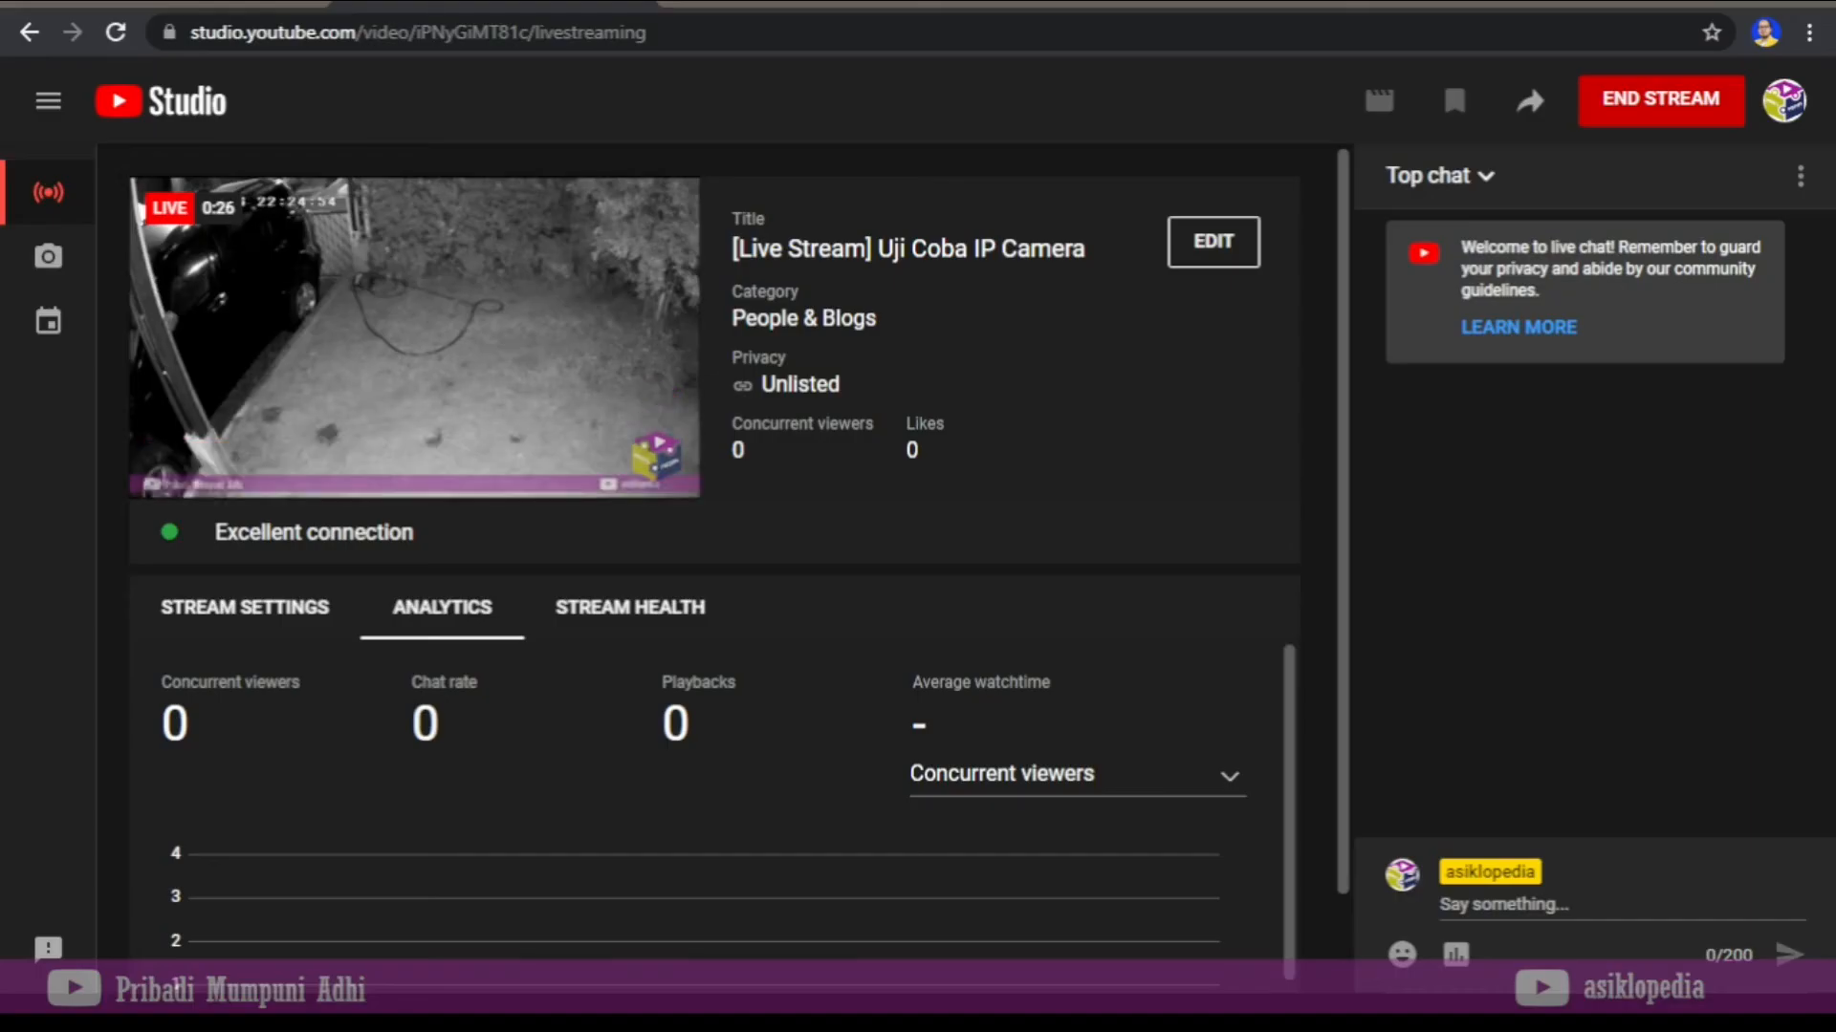